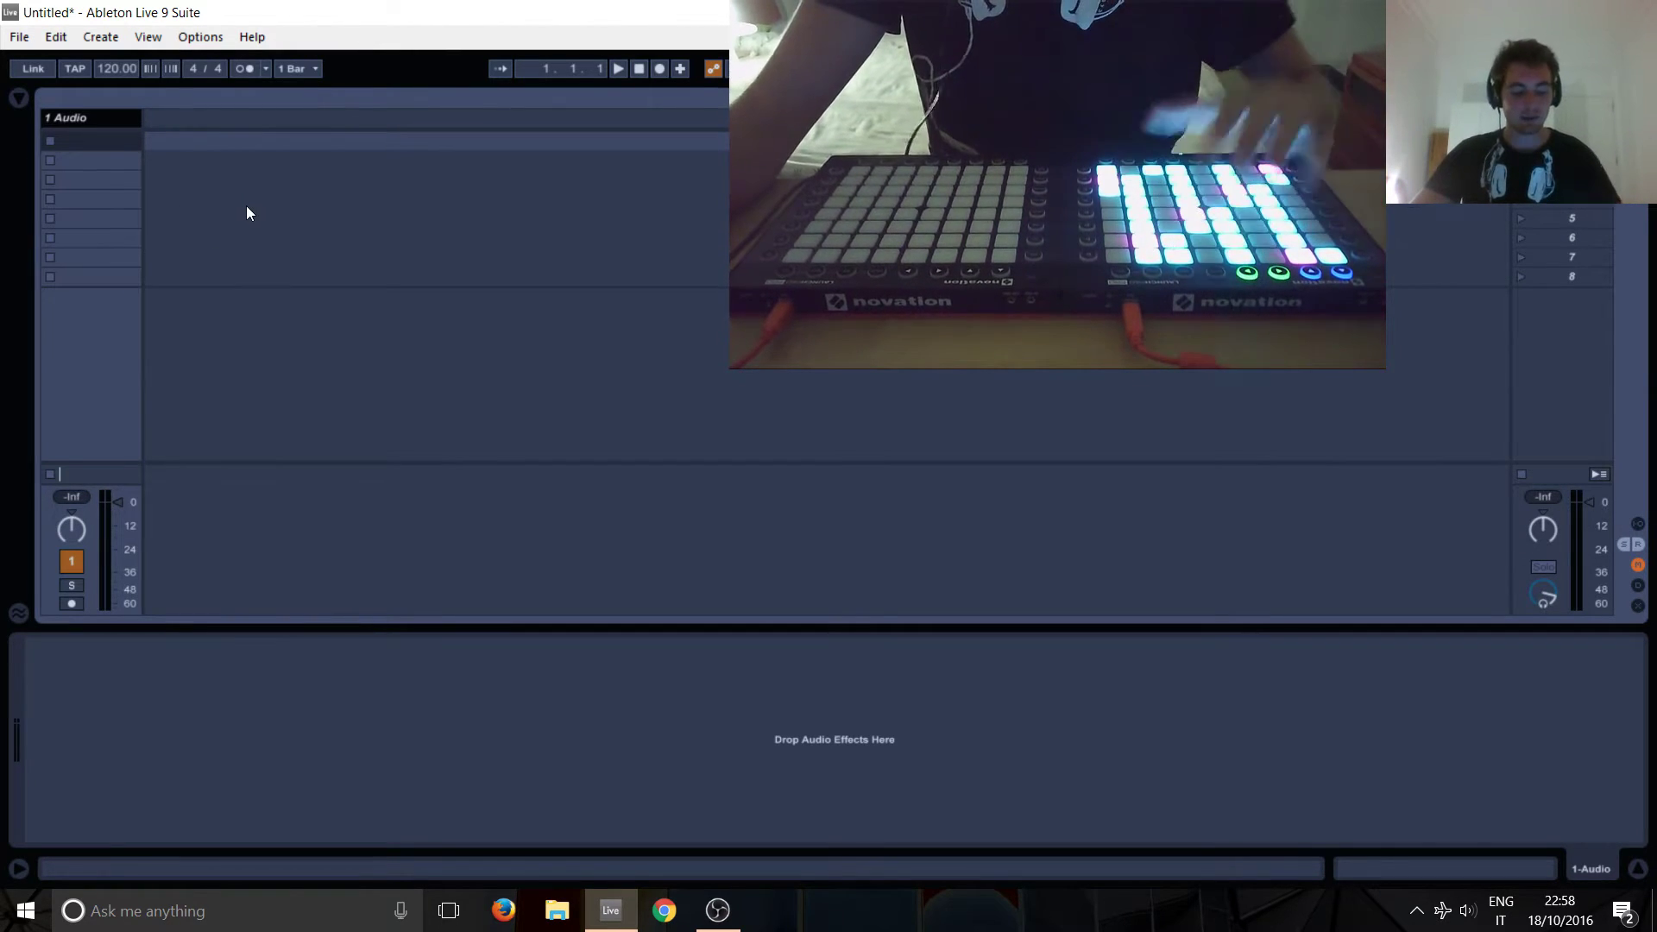
Step: Open Preferences from the Options menu, shift it left, and browse to the Link/MIDI page
{"action": "left_click", "coordinate": [201, 38]}
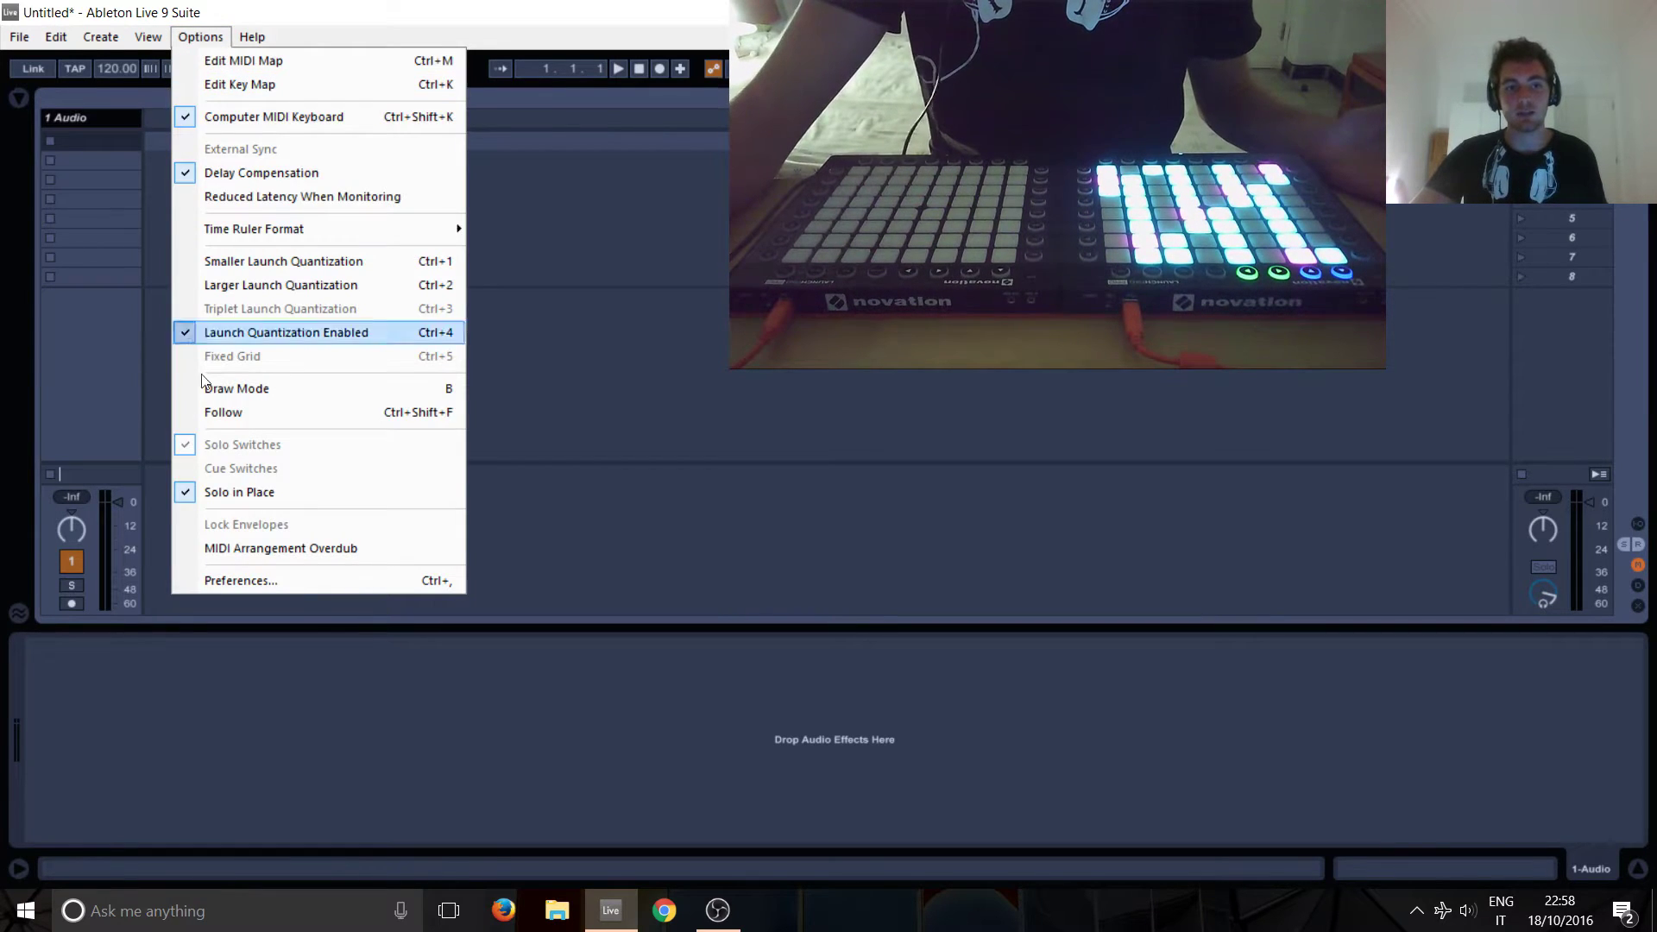
{"action": "left_click", "coordinate": [234, 582]}
{"action": "left_click_drag", "start_coordinate": [654, 171], "coordinate": [143, 165]}
{"action": "left_click", "coordinate": [76, 190]}
{"action": "left_click", "coordinate": [77, 229]}
{"action": "left_click", "coordinate": [77, 291]}
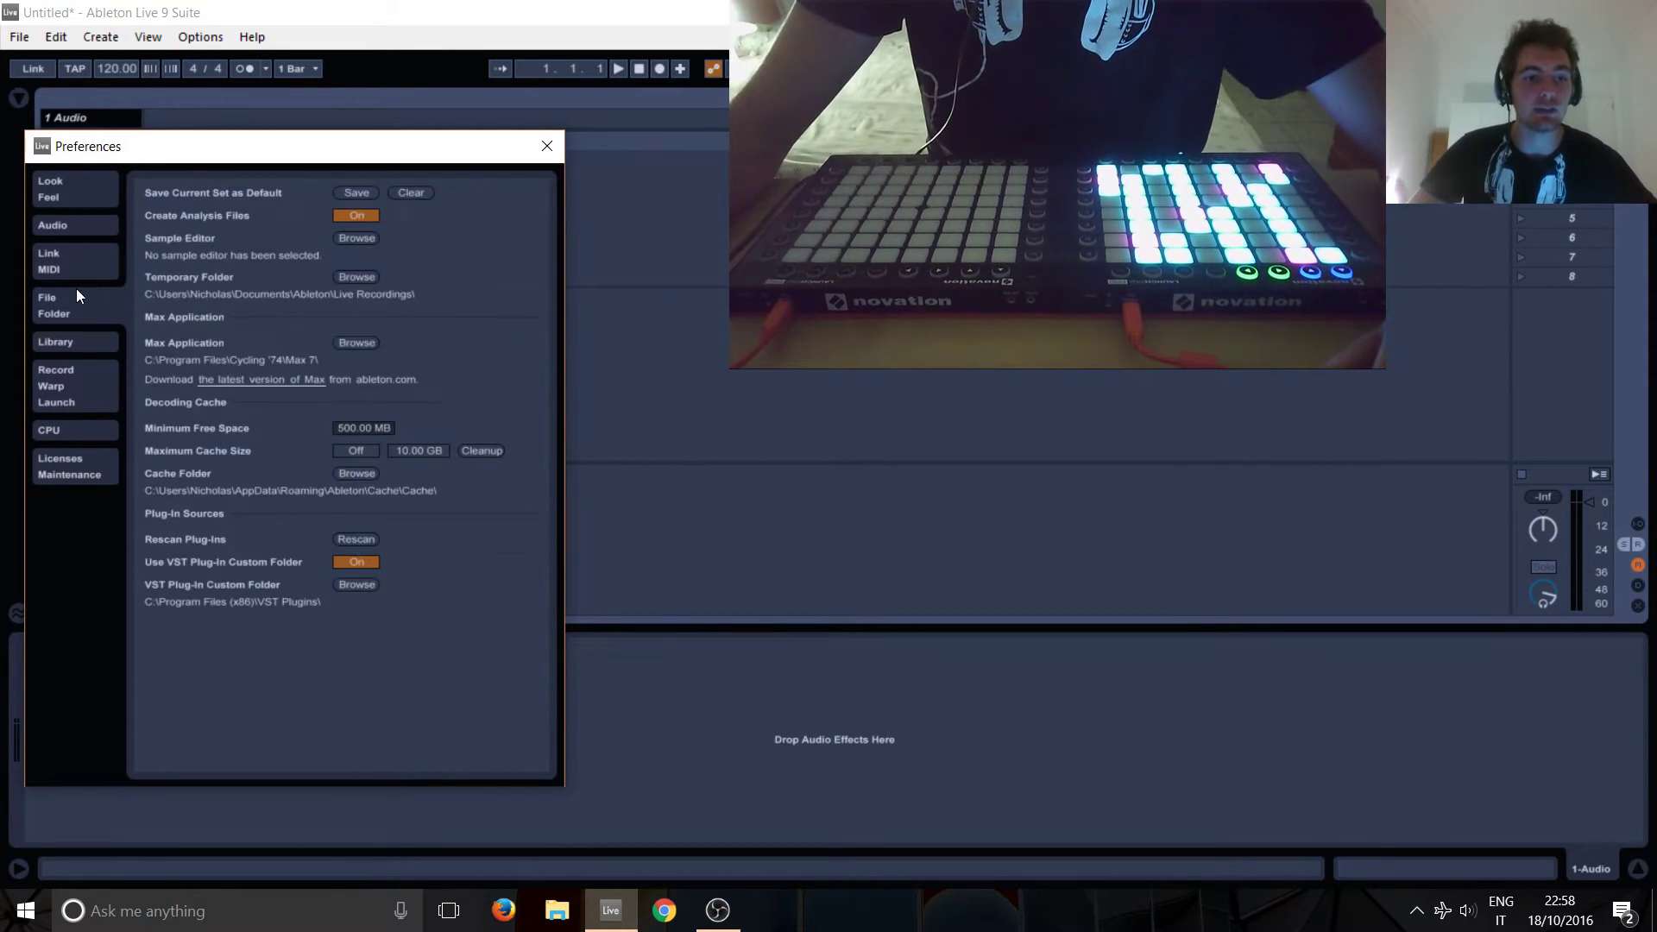
{"action": "left_click", "coordinate": [66, 264]}
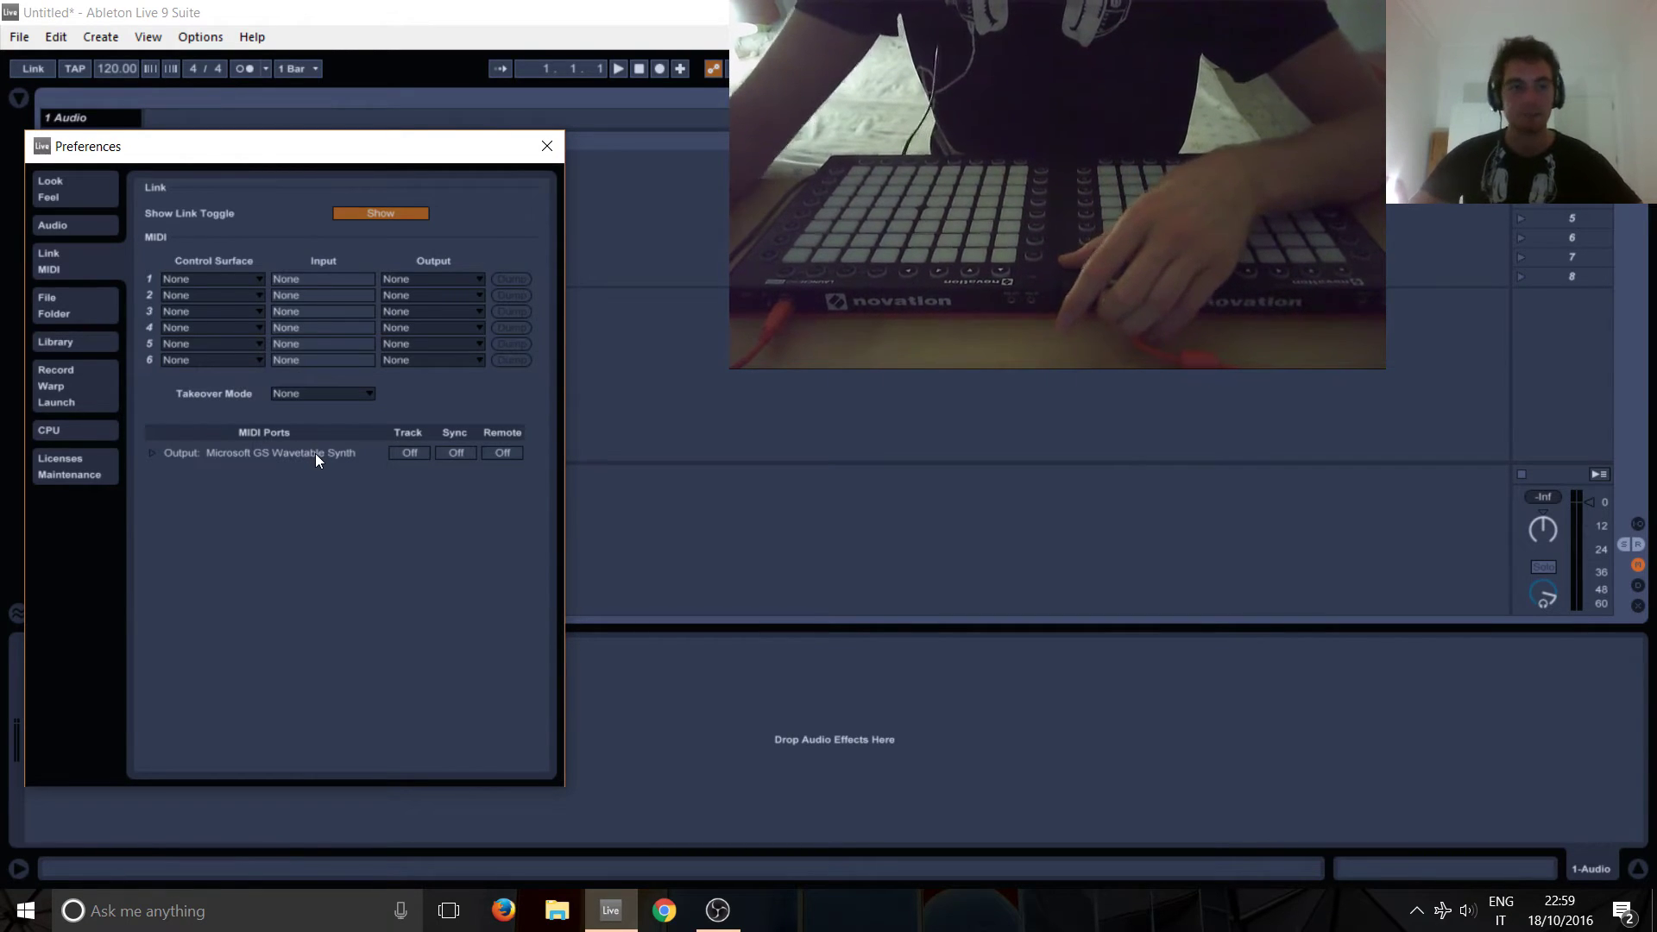
Step: Set control surface slot 1's surface, Input and Output each to None
{"action": "left_click", "coordinate": [246, 279]}
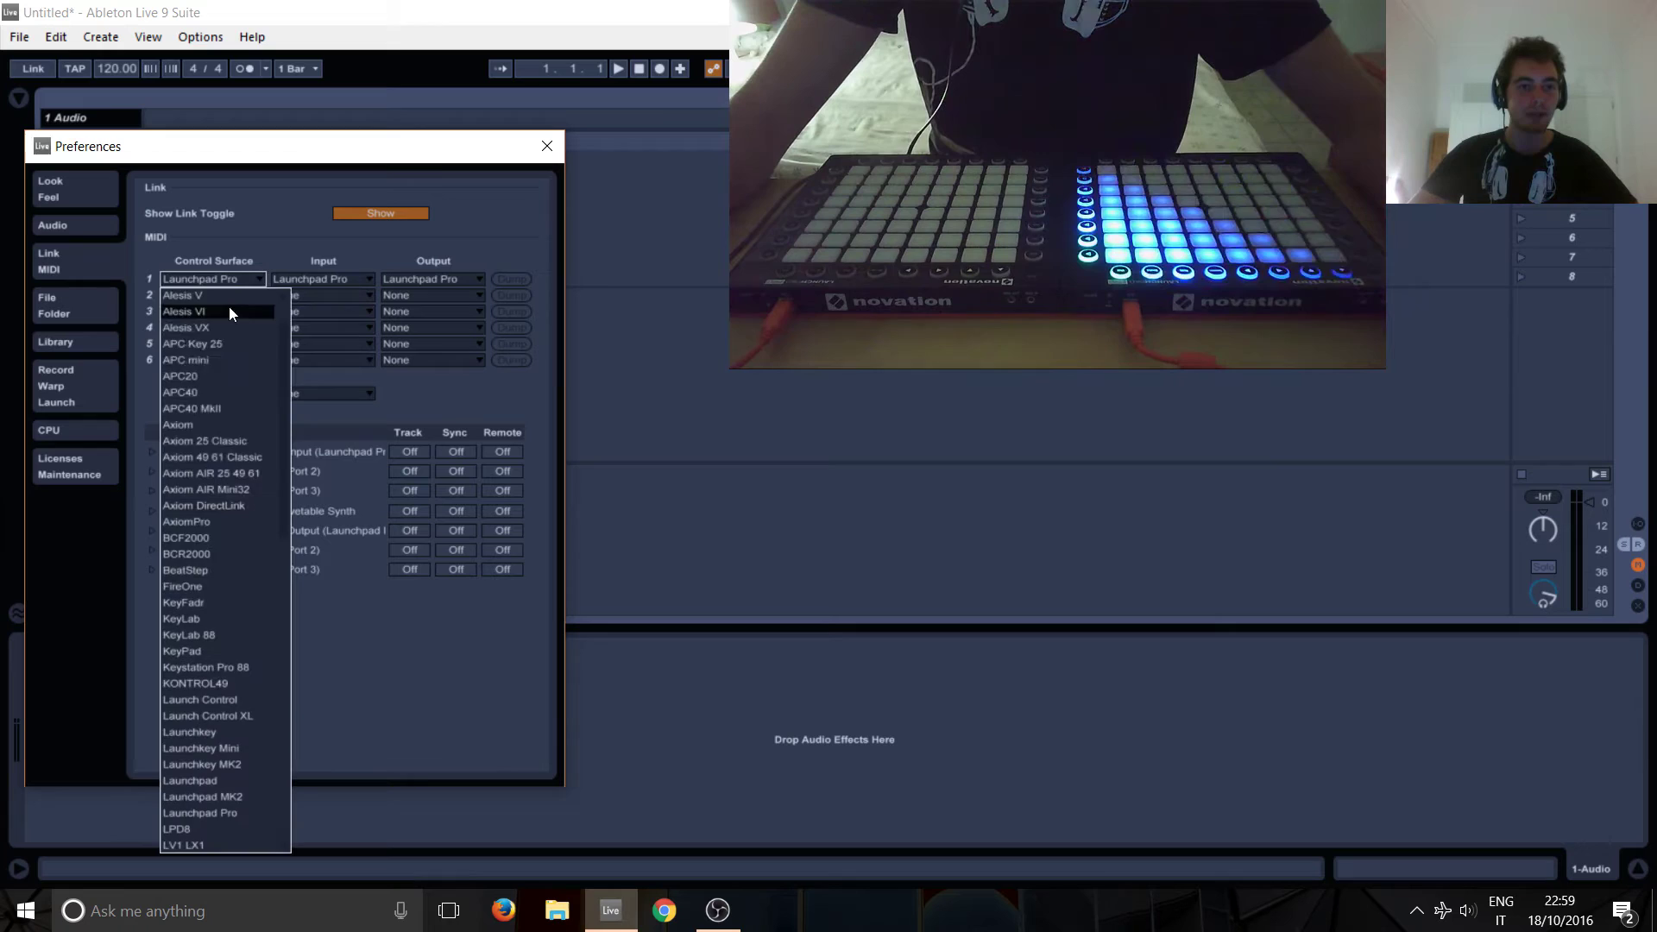
{"action": "left_click", "coordinate": [232, 298]}
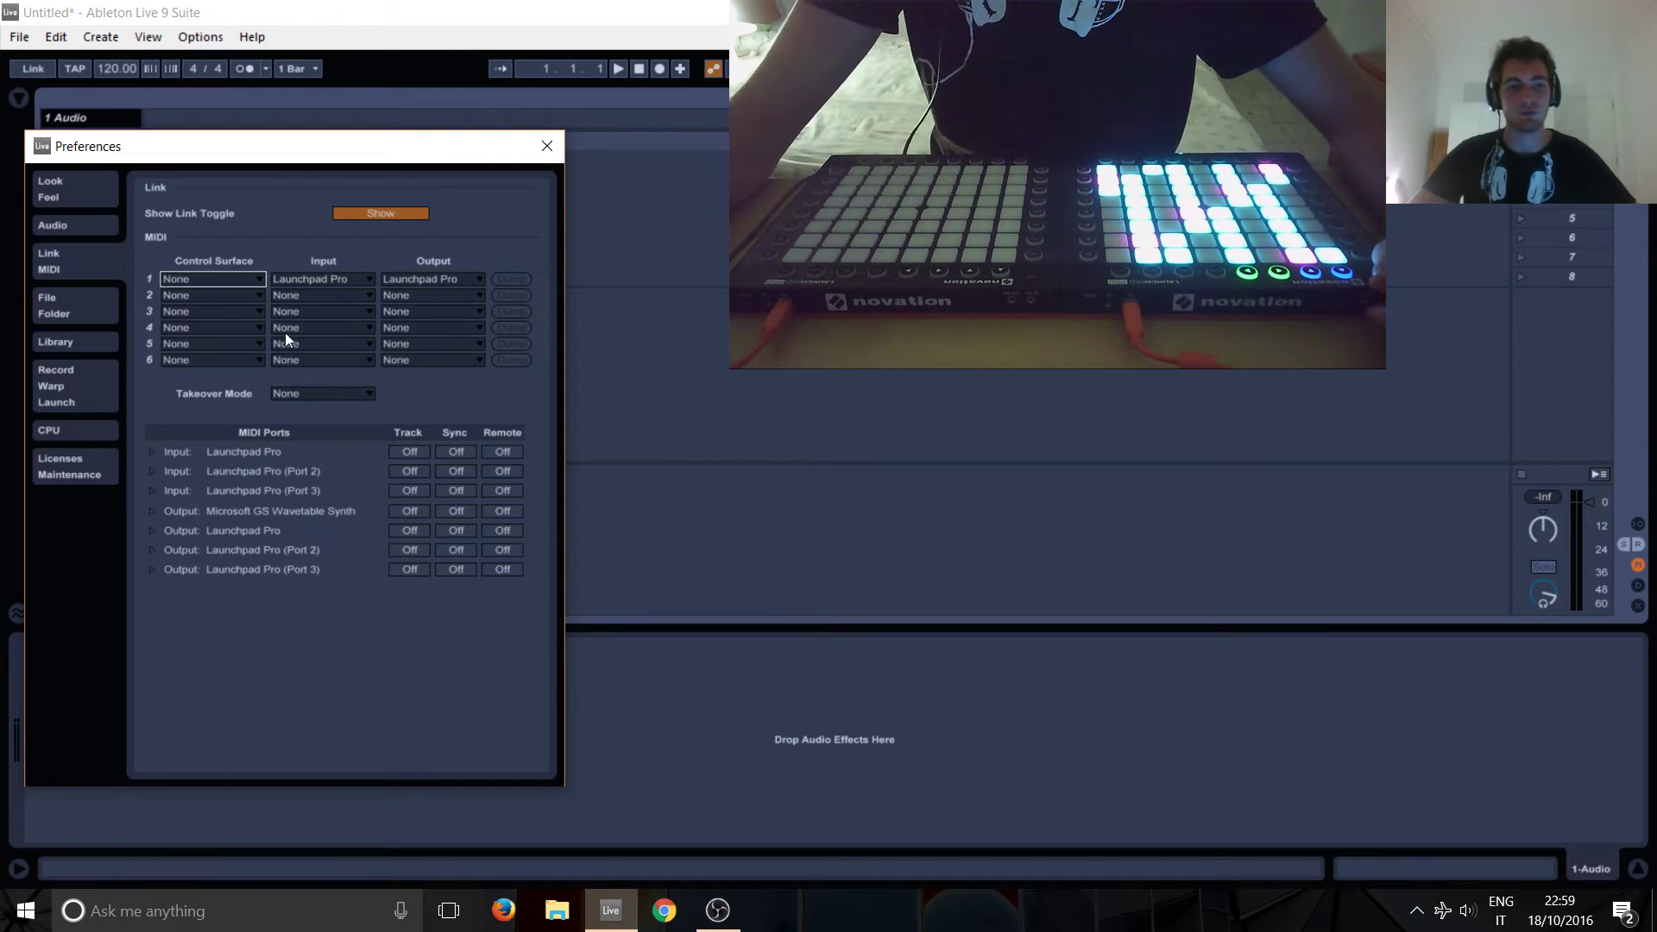
{"action": "left_click", "coordinate": [340, 278]}
{"action": "left_click", "coordinate": [322, 308]}
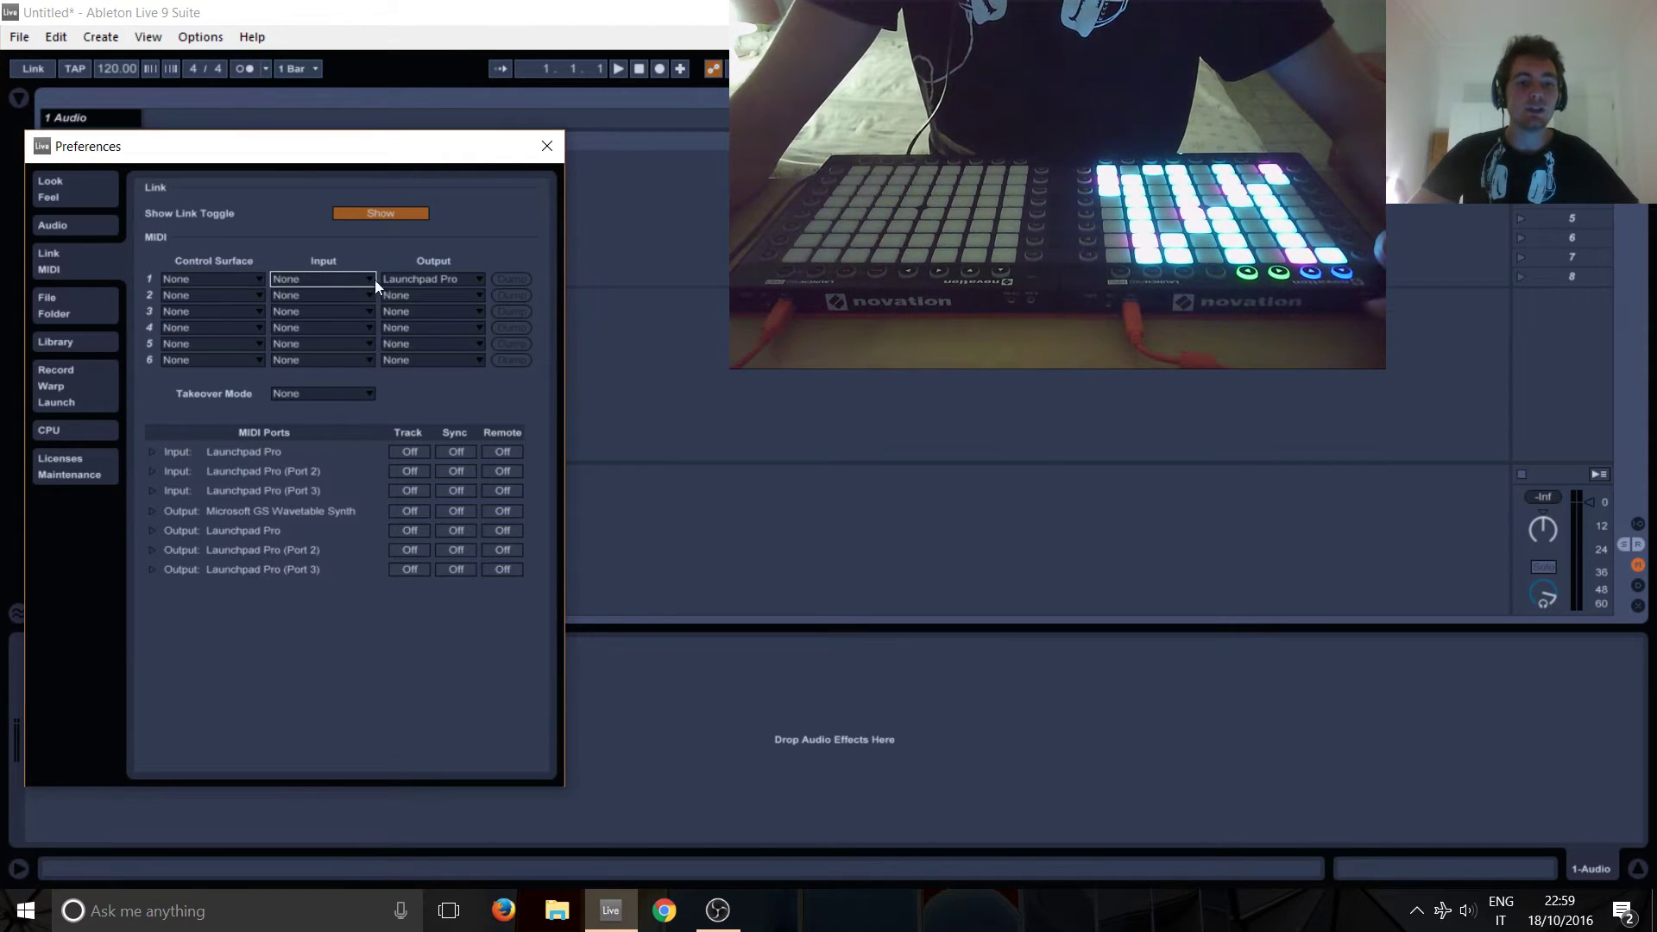
{"action": "left_click", "coordinate": [394, 279]}
{"action": "left_click", "coordinate": [393, 292]}
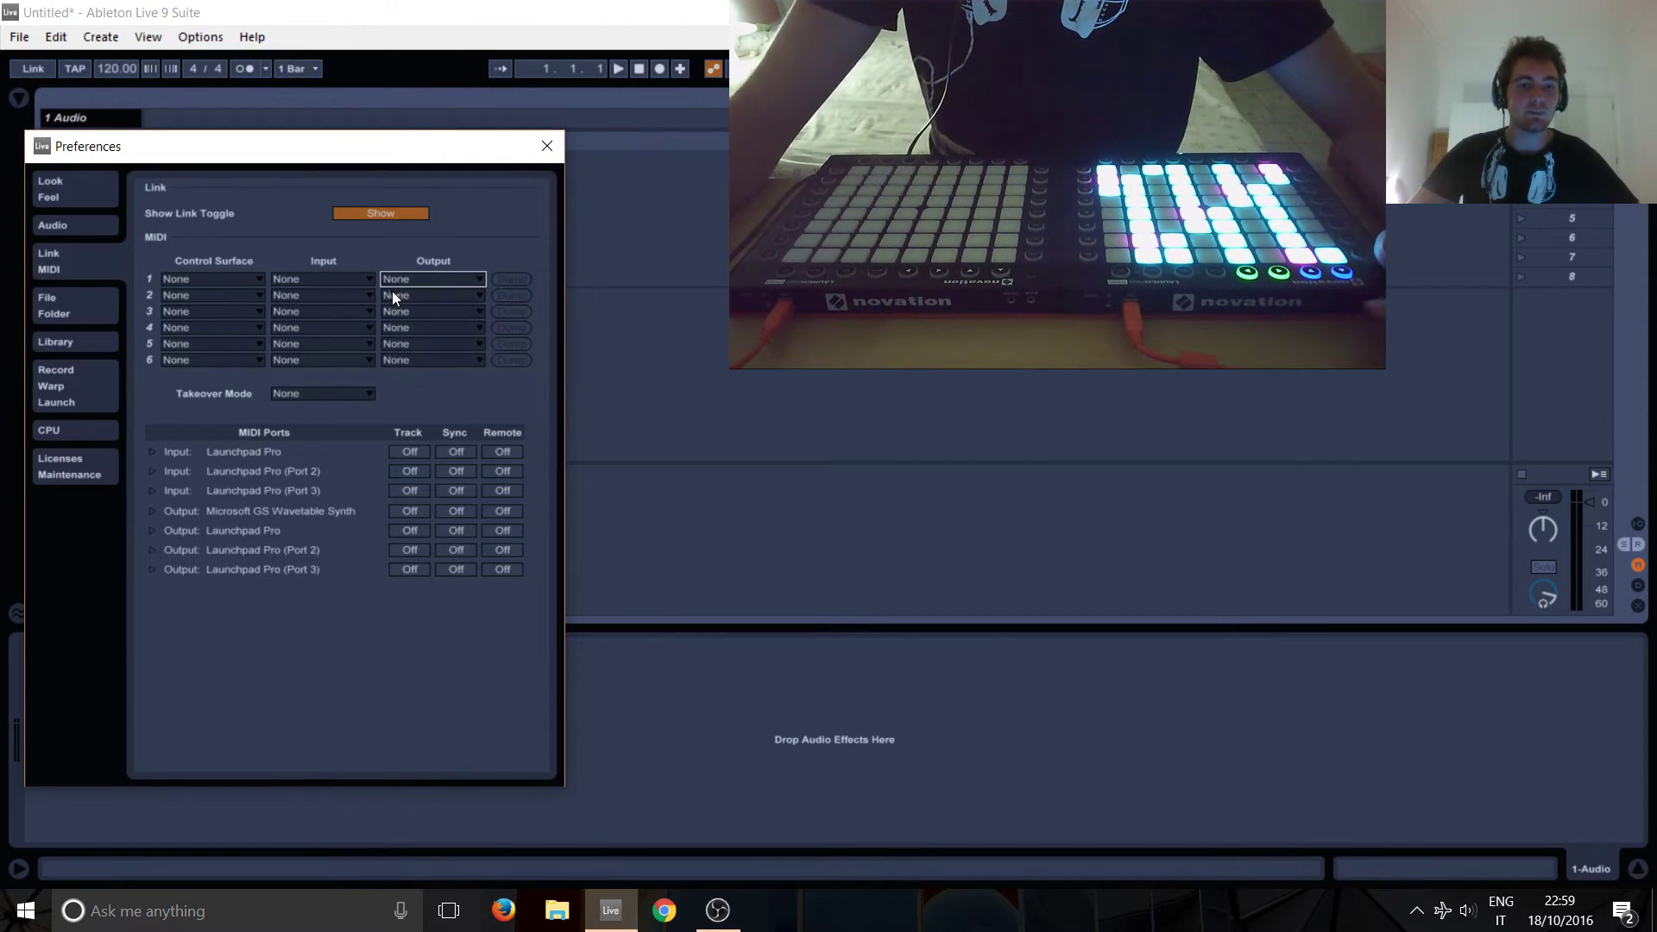
{"action": "left_click", "coordinate": [253, 284]}
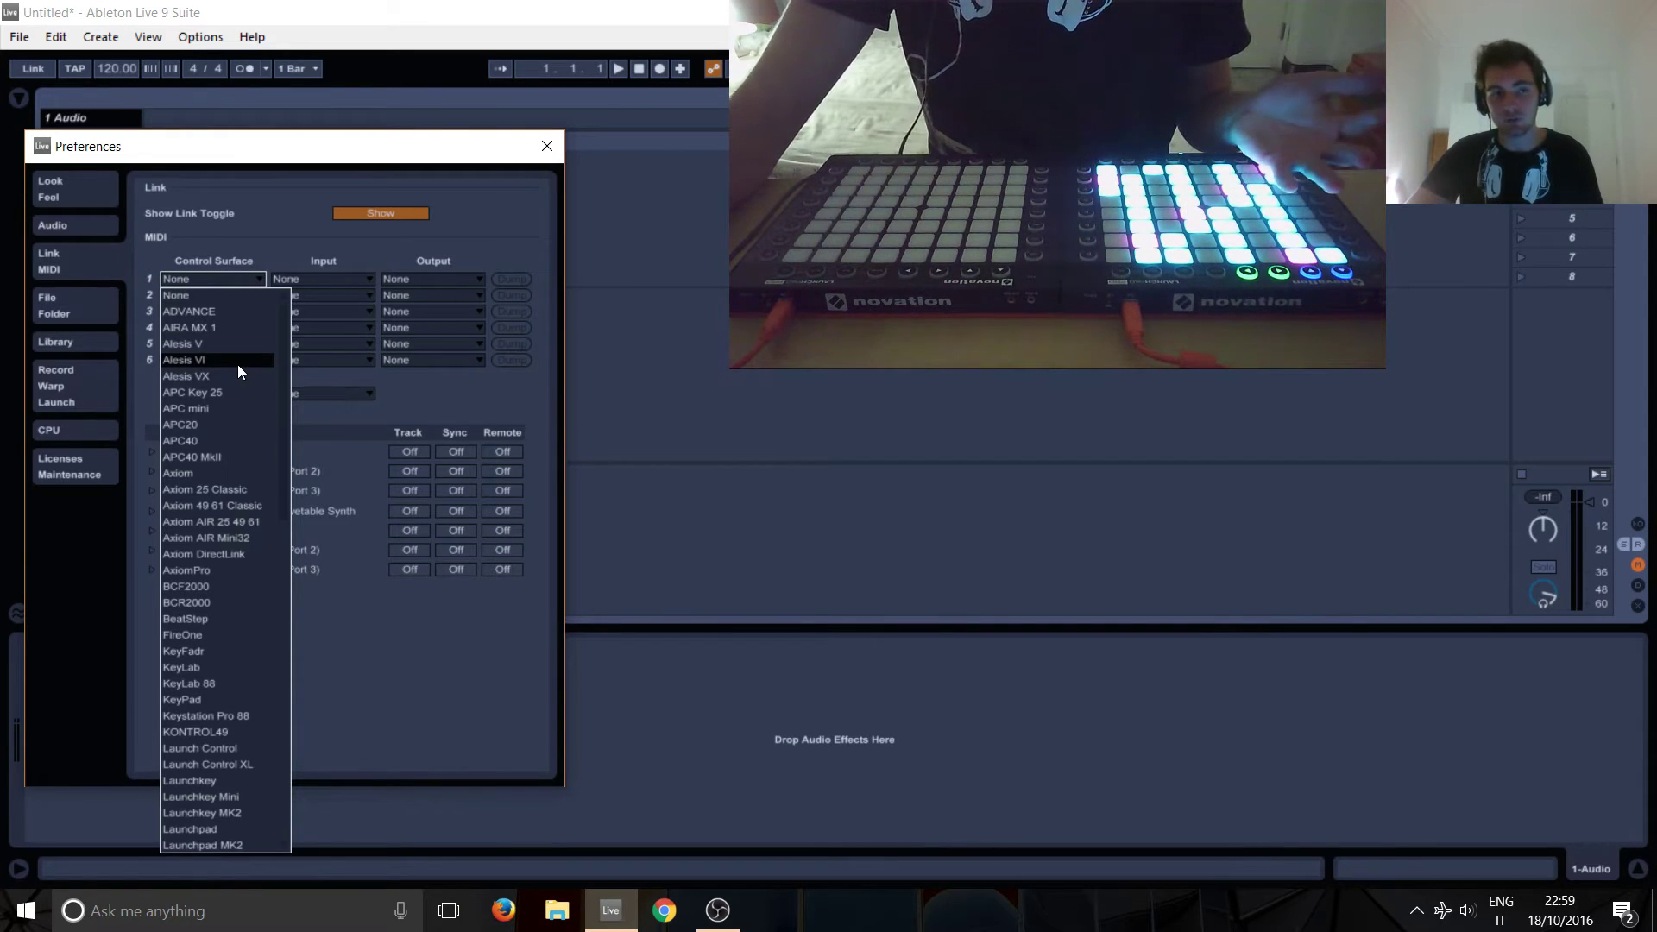
{"action": "scroll", "coordinate": [237, 364], "scroll_direction": "down", "scroll_amount": 1}
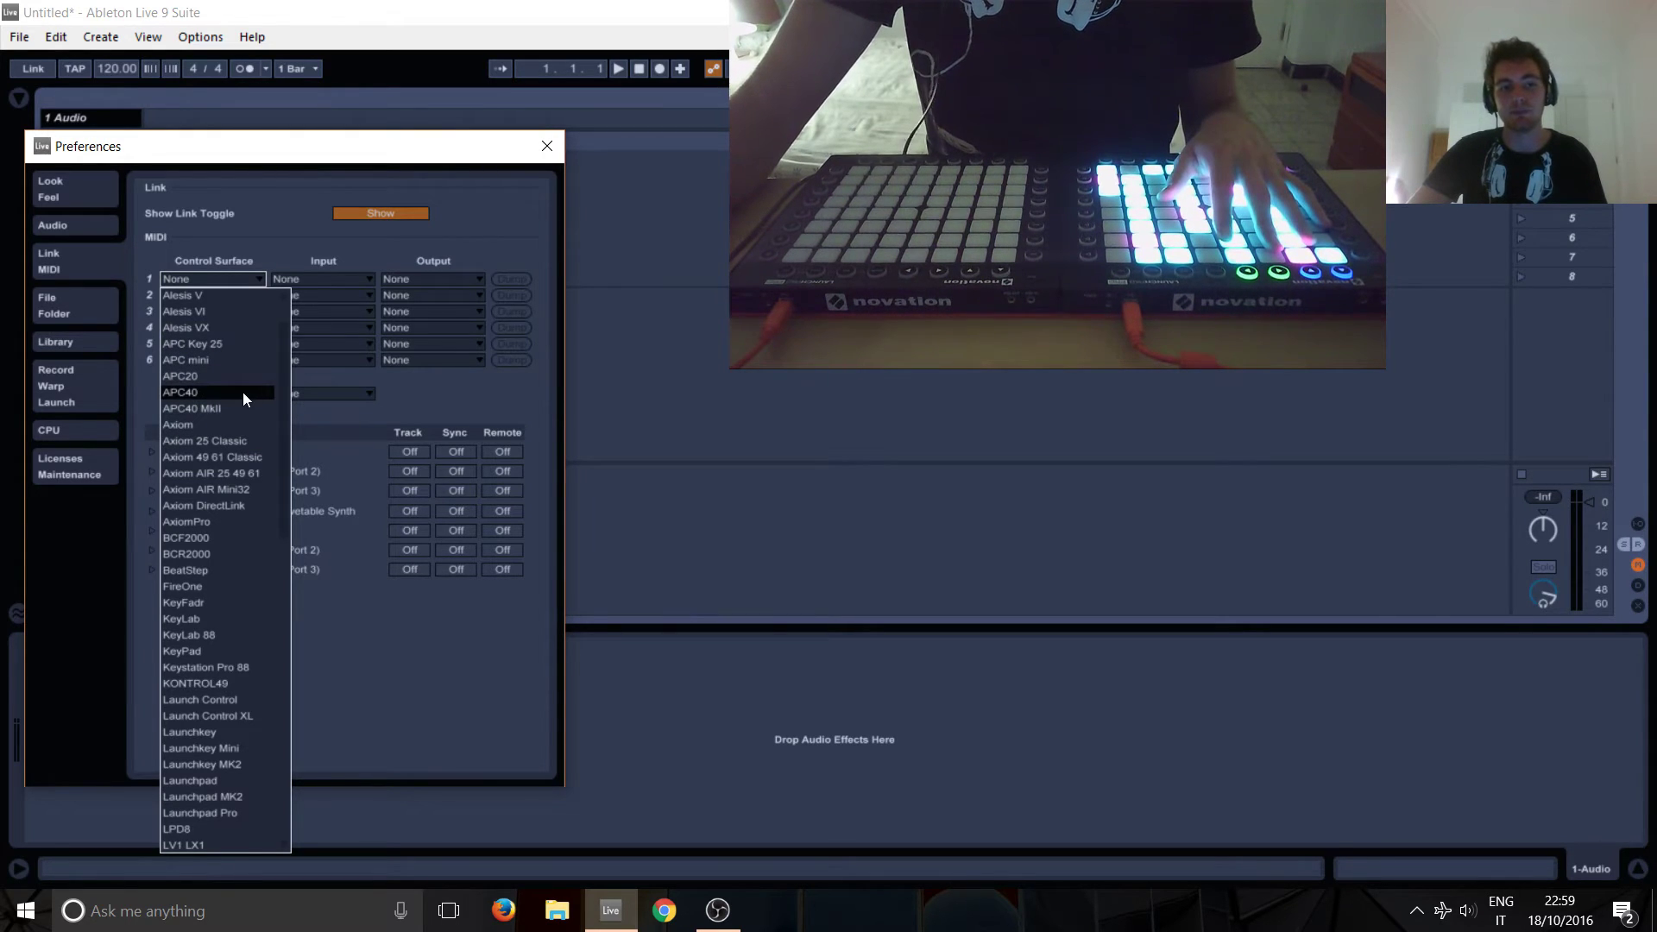
{"action": "scroll", "coordinate": [245, 615], "scroll_direction": "down", "scroll_amount": 2}
{"action": "scroll", "coordinate": [245, 615], "scroll_direction": "down", "scroll_amount": 1}
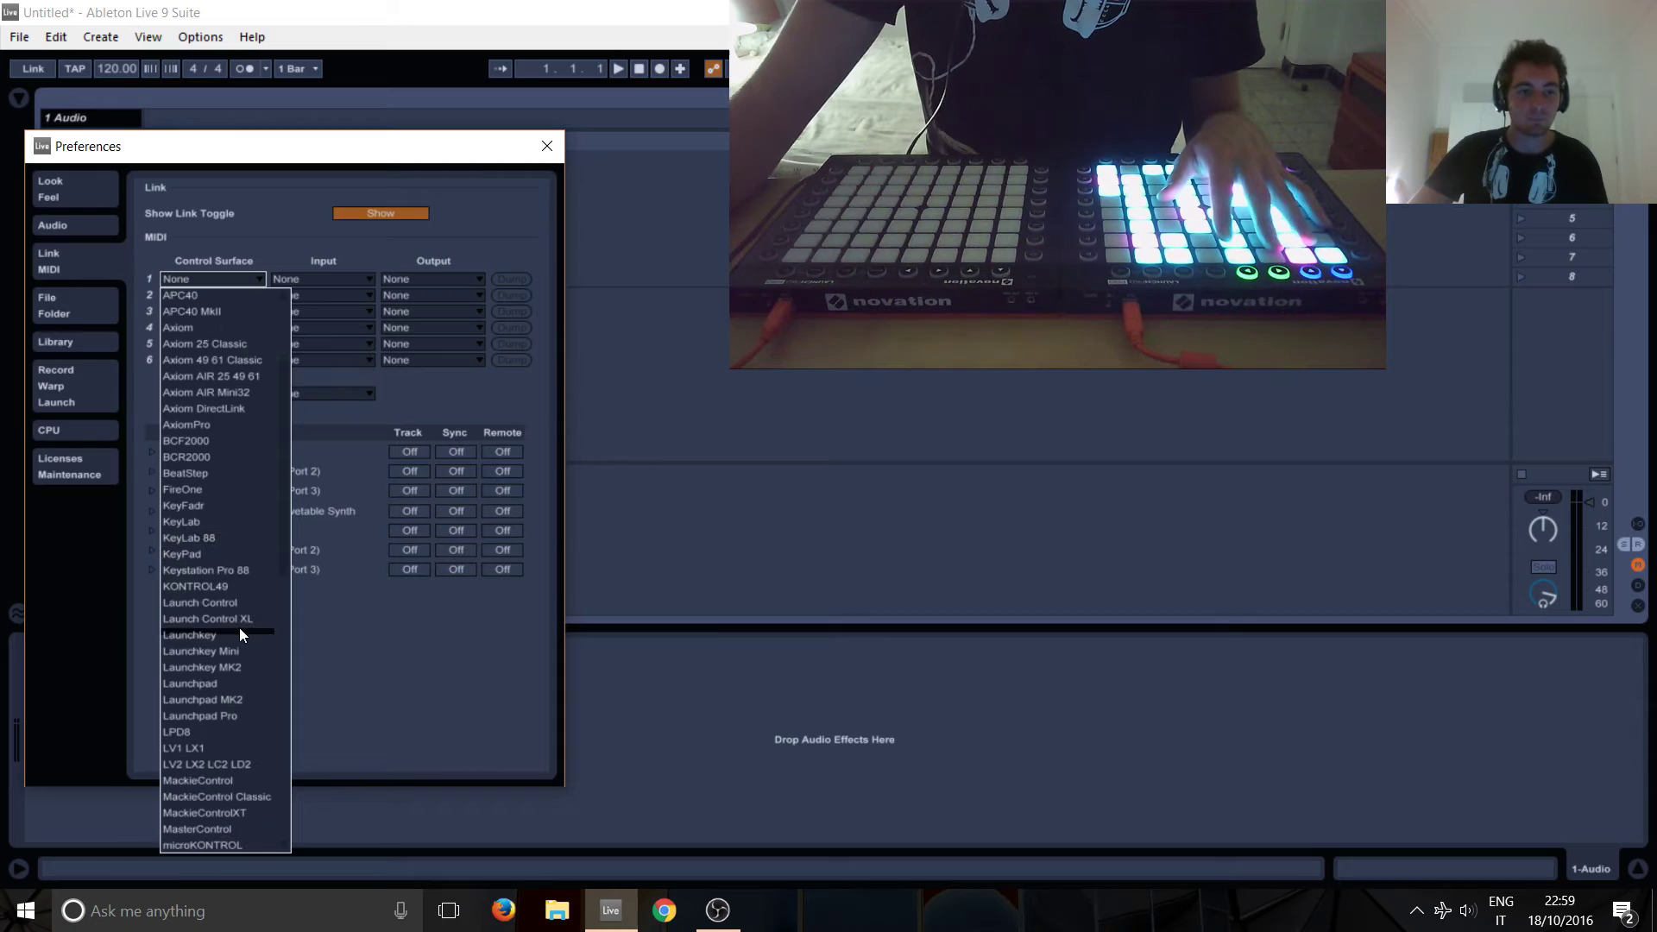
Step: Assign Launchpad Pro to slot 1 as its control surface, Input and Output
{"action": "left_click", "coordinate": [256, 721]}
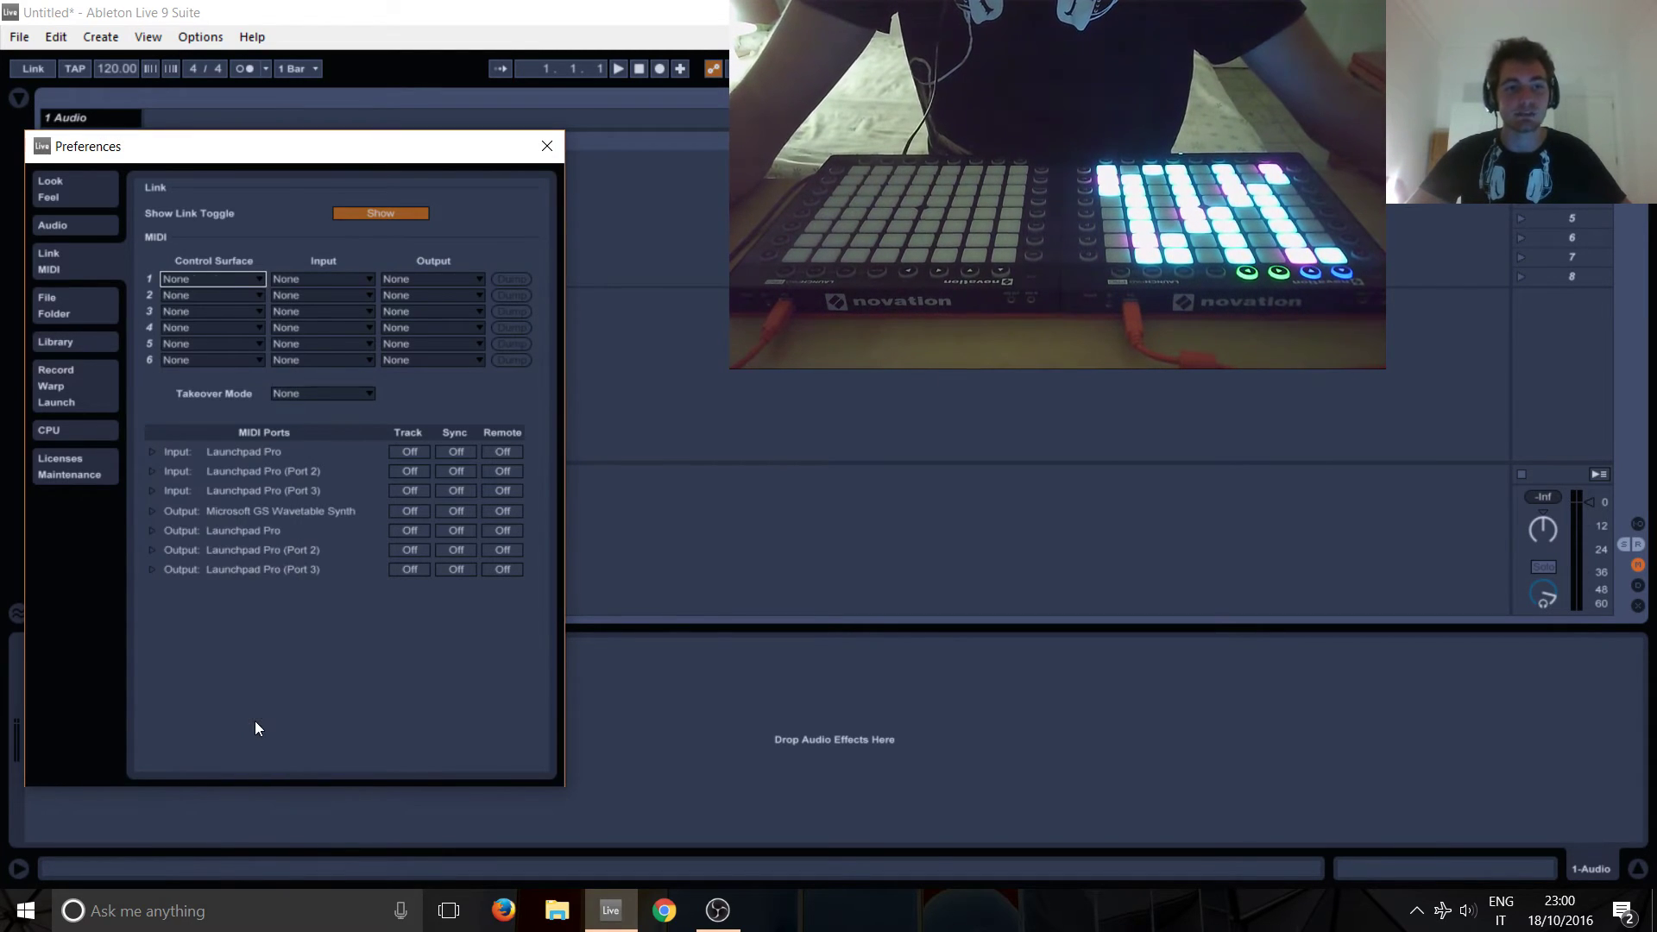
{"action": "left_click", "coordinate": [342, 281]}
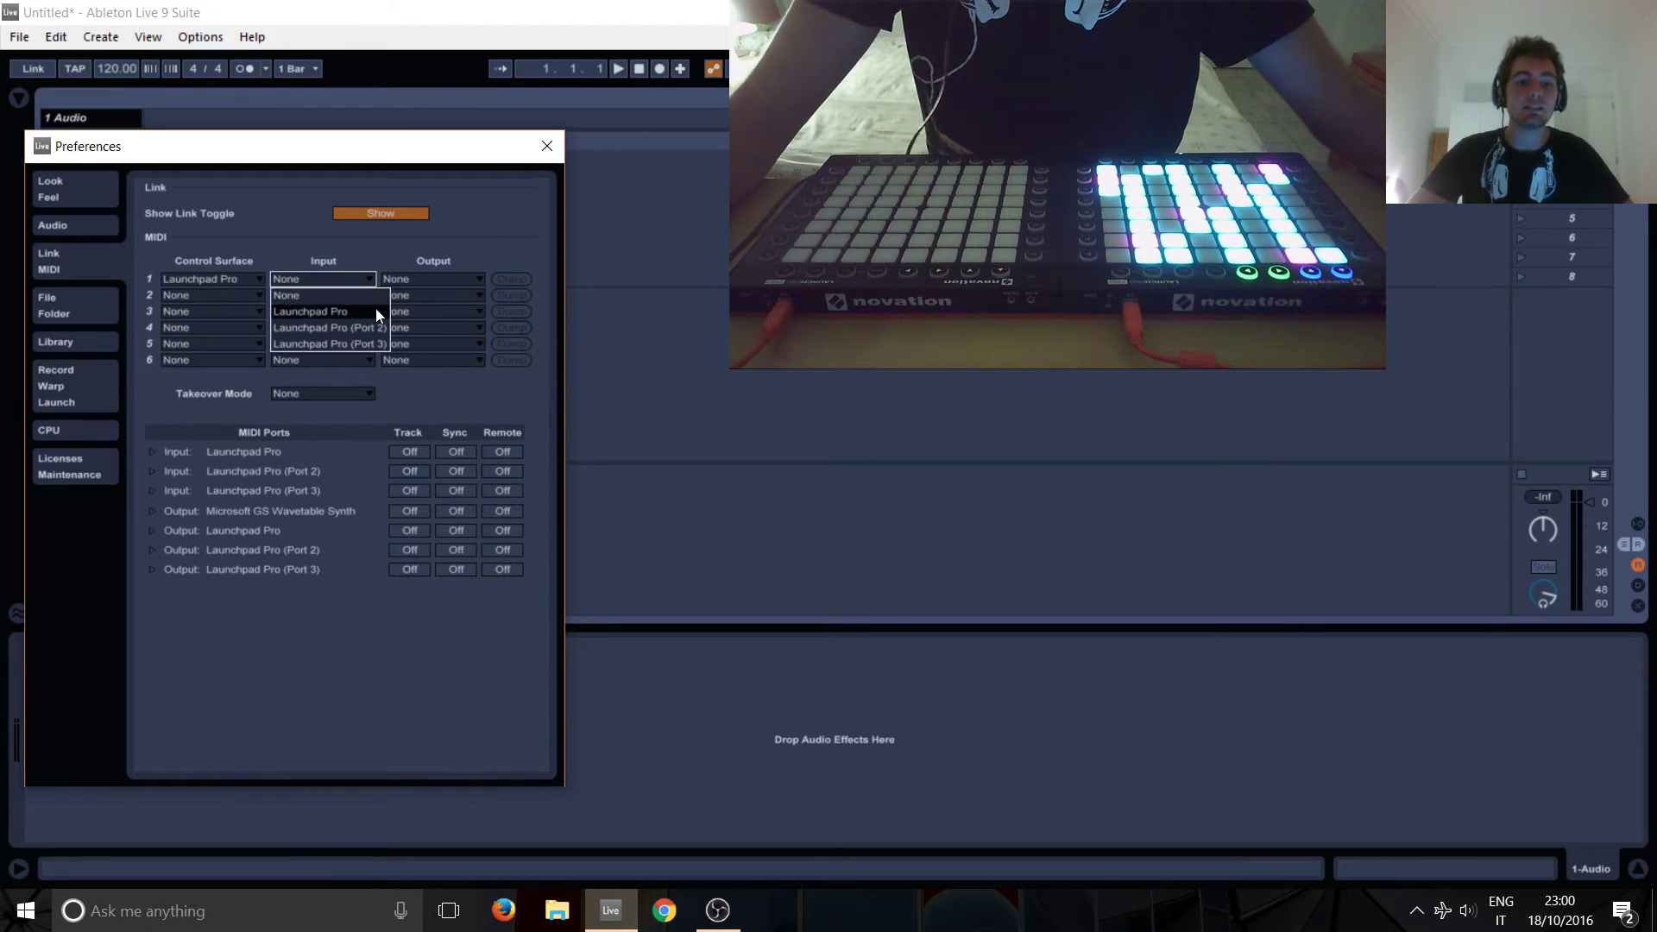
{"action": "left_click", "coordinate": [321, 312]}
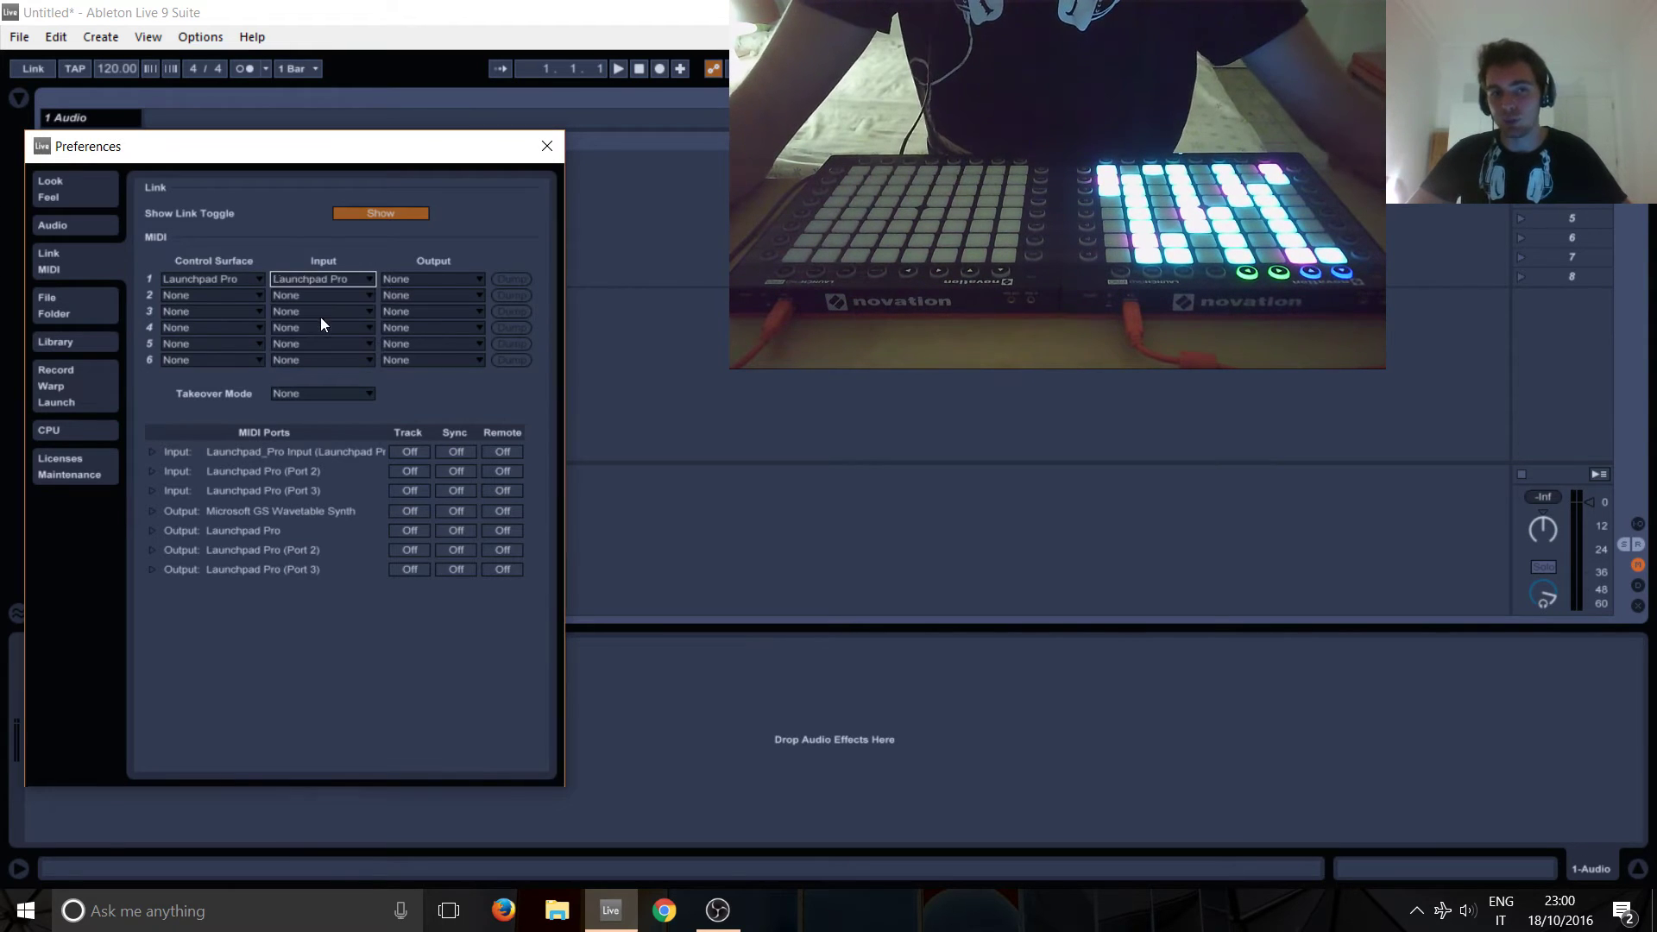
{"action": "left_click", "coordinate": [423, 283]}
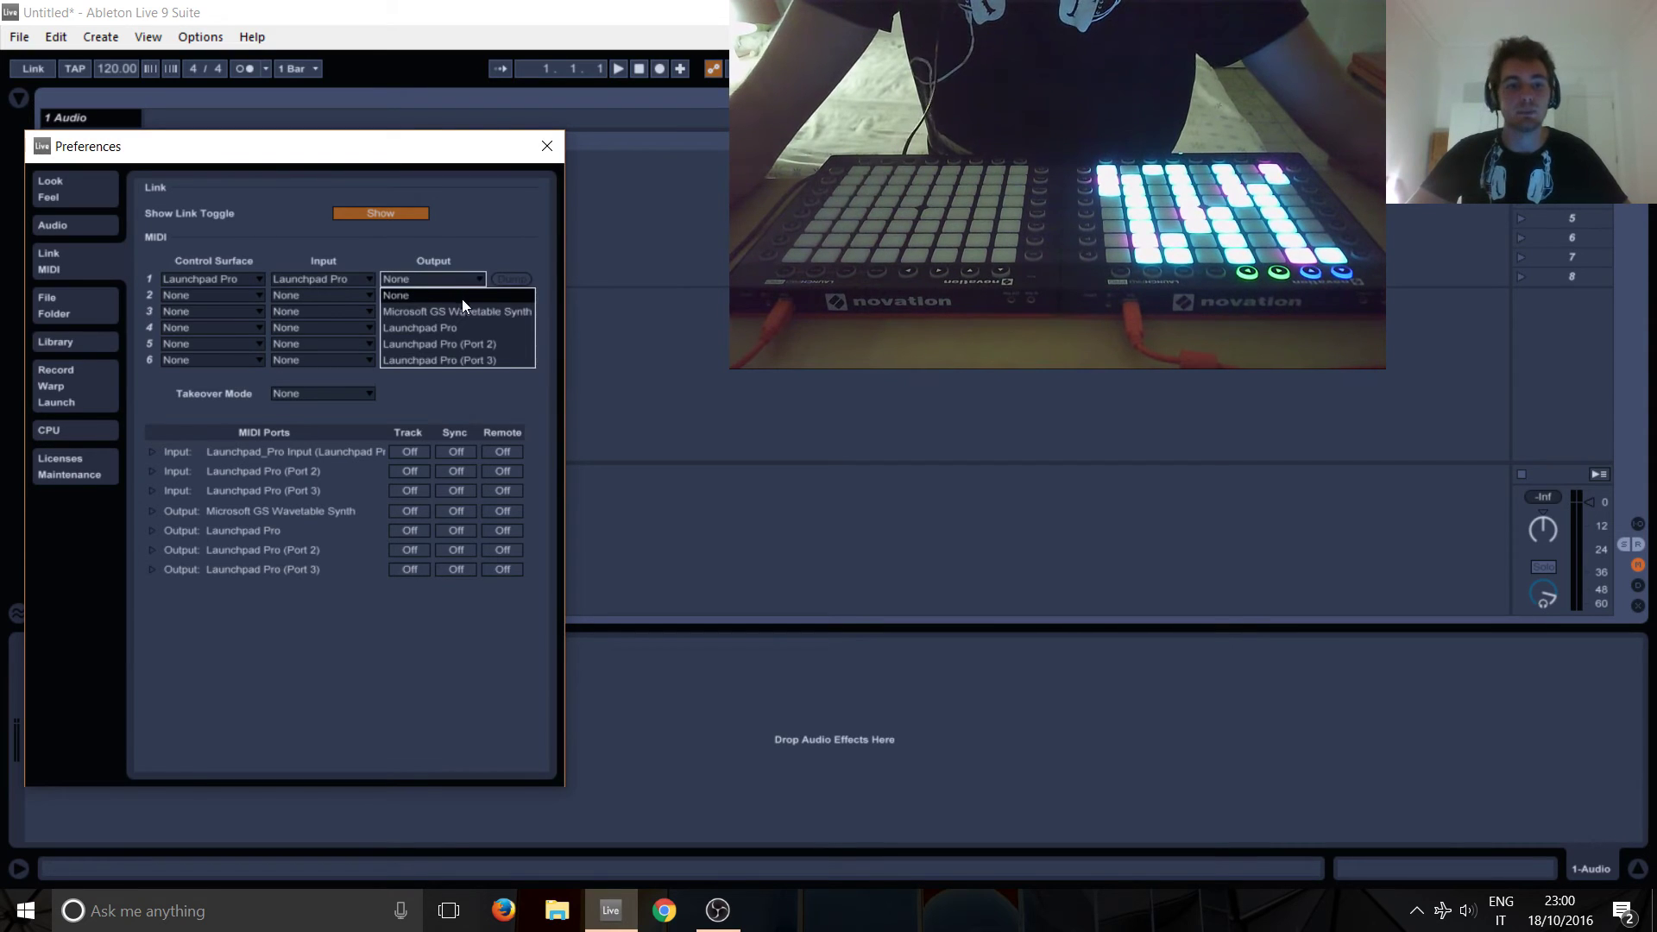
{"action": "left_click", "coordinate": [452, 333]}
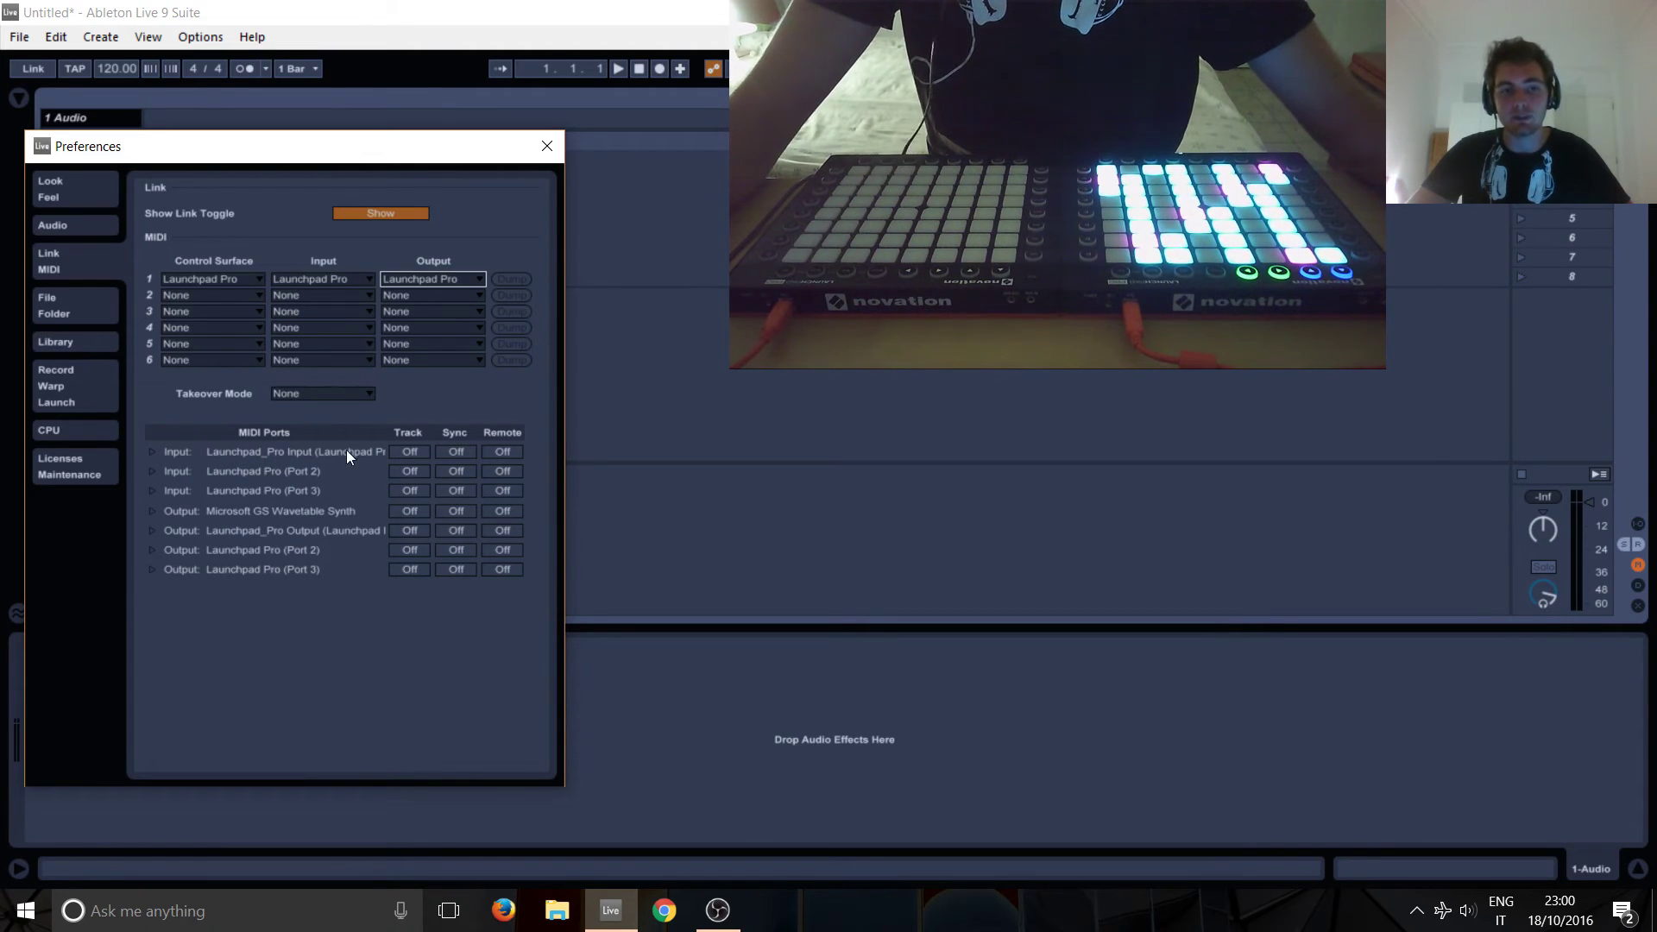
Step: Switch on Track for the Launchpad_Pro Input port and Remote for the Launchpad_Pro Output port
{"action": "left_click", "coordinate": [410, 452]}
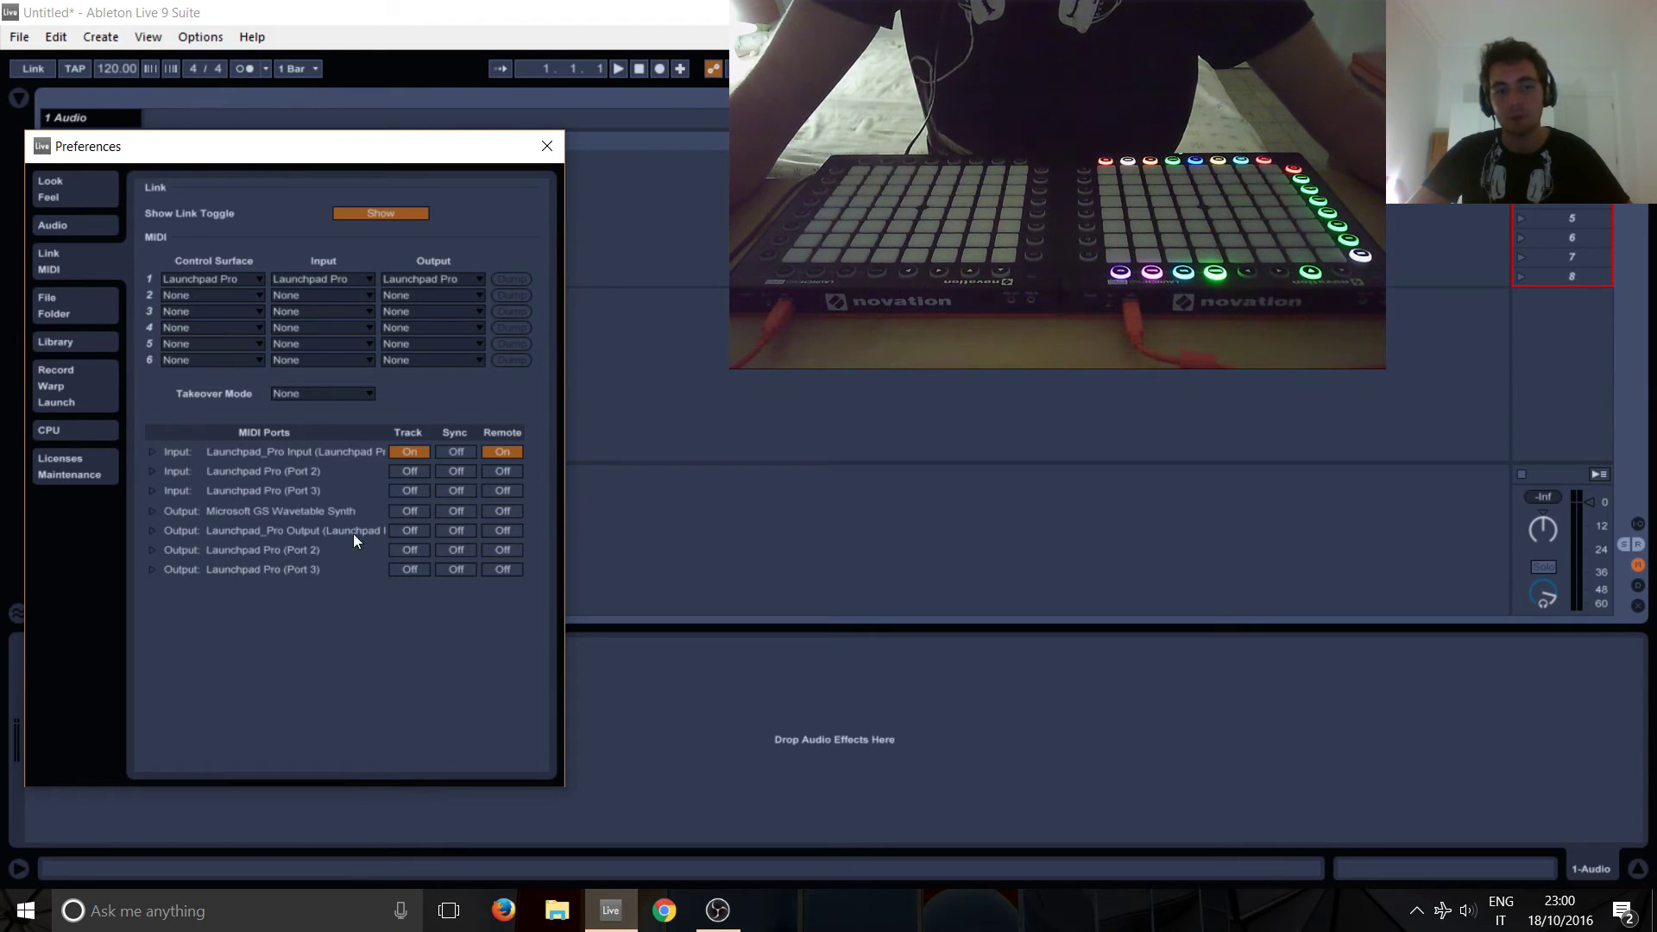
{"action": "left_click", "coordinate": [503, 533]}
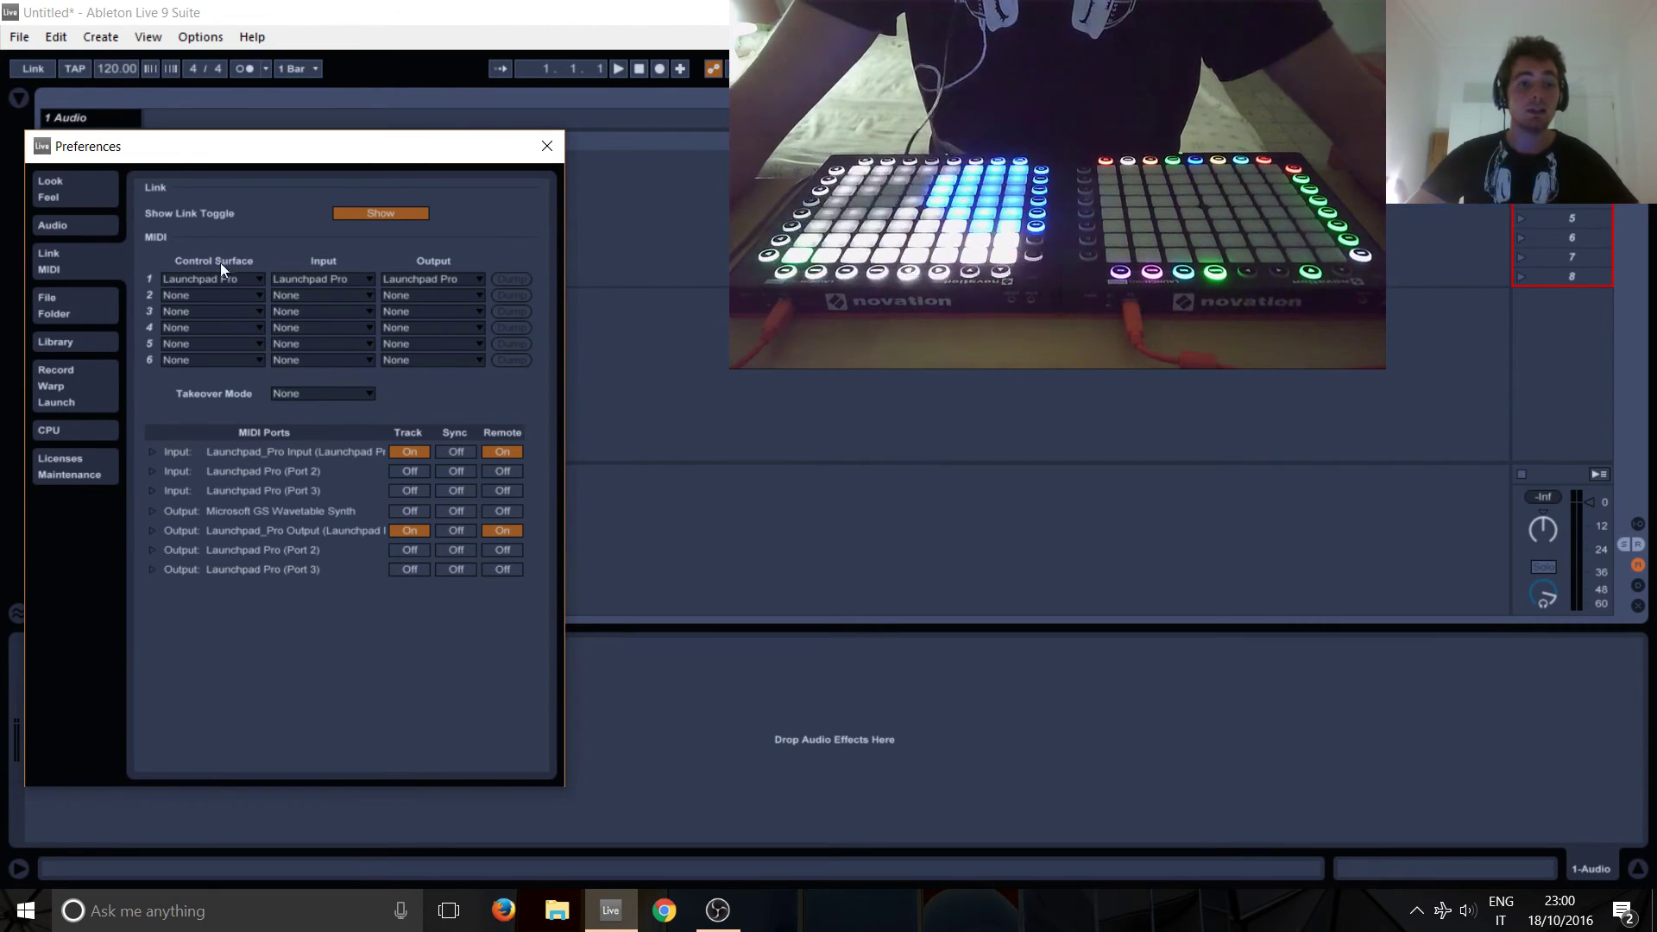
Step: Choose Launchpad Pro as control surface 2, with its Input and Output set to None
{"action": "left_click", "coordinate": [211, 295]}
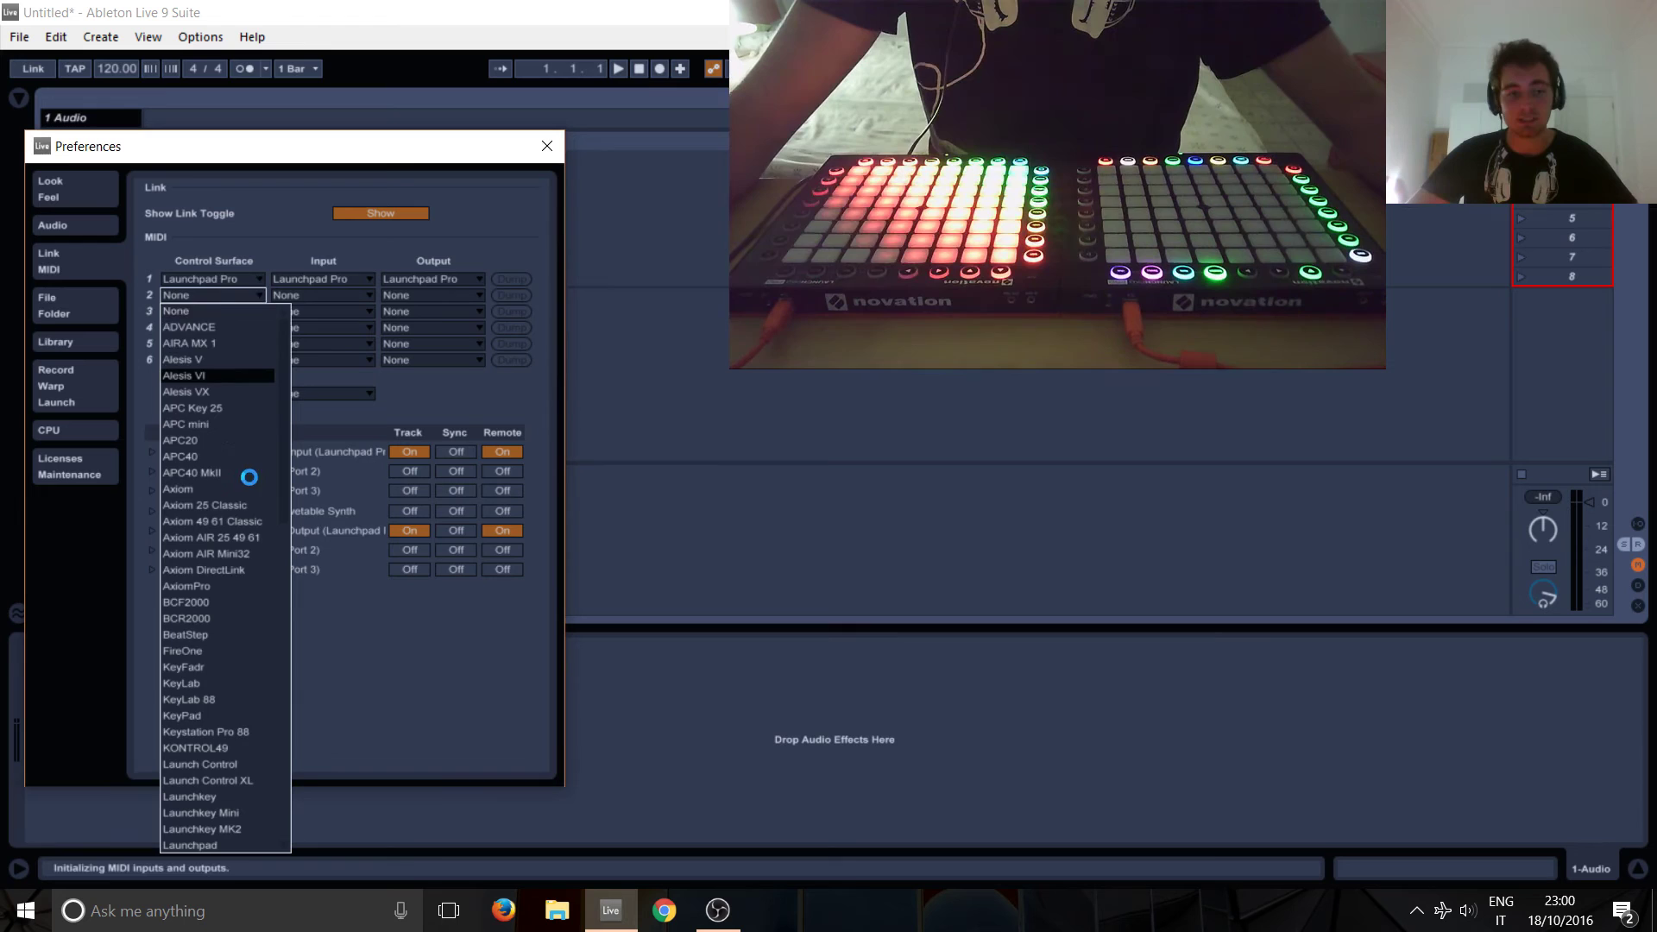
{"action": "scroll", "coordinate": [242, 604], "scroll_direction": "down", "scroll_amount": 3}
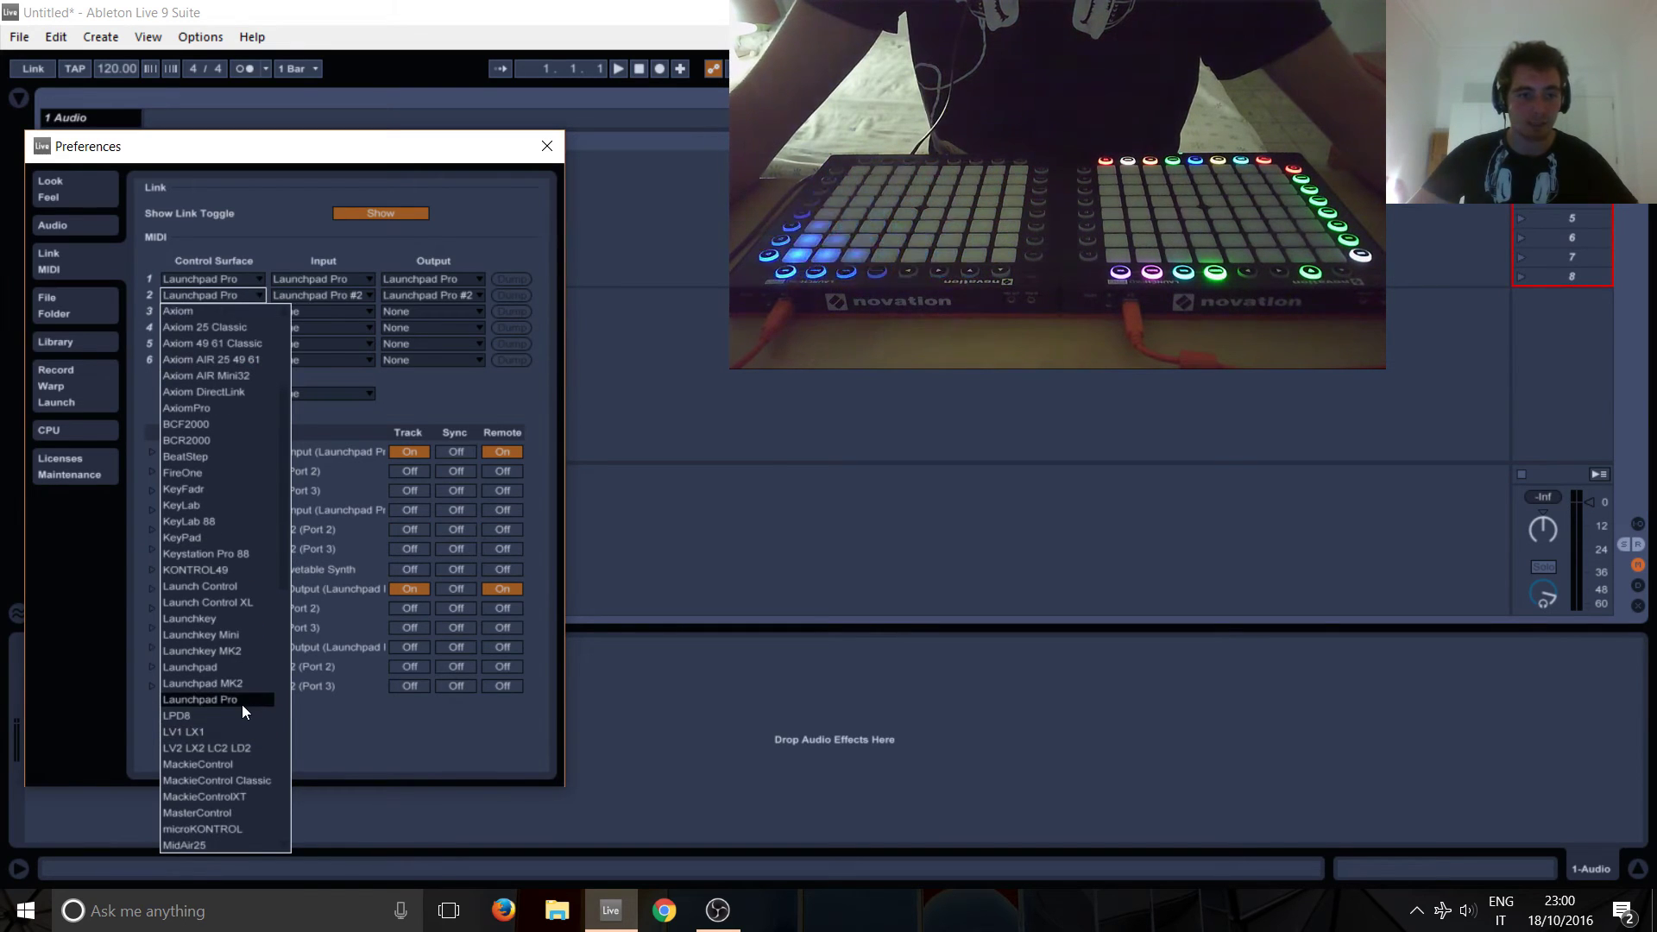
{"action": "left_click", "coordinate": [243, 701]}
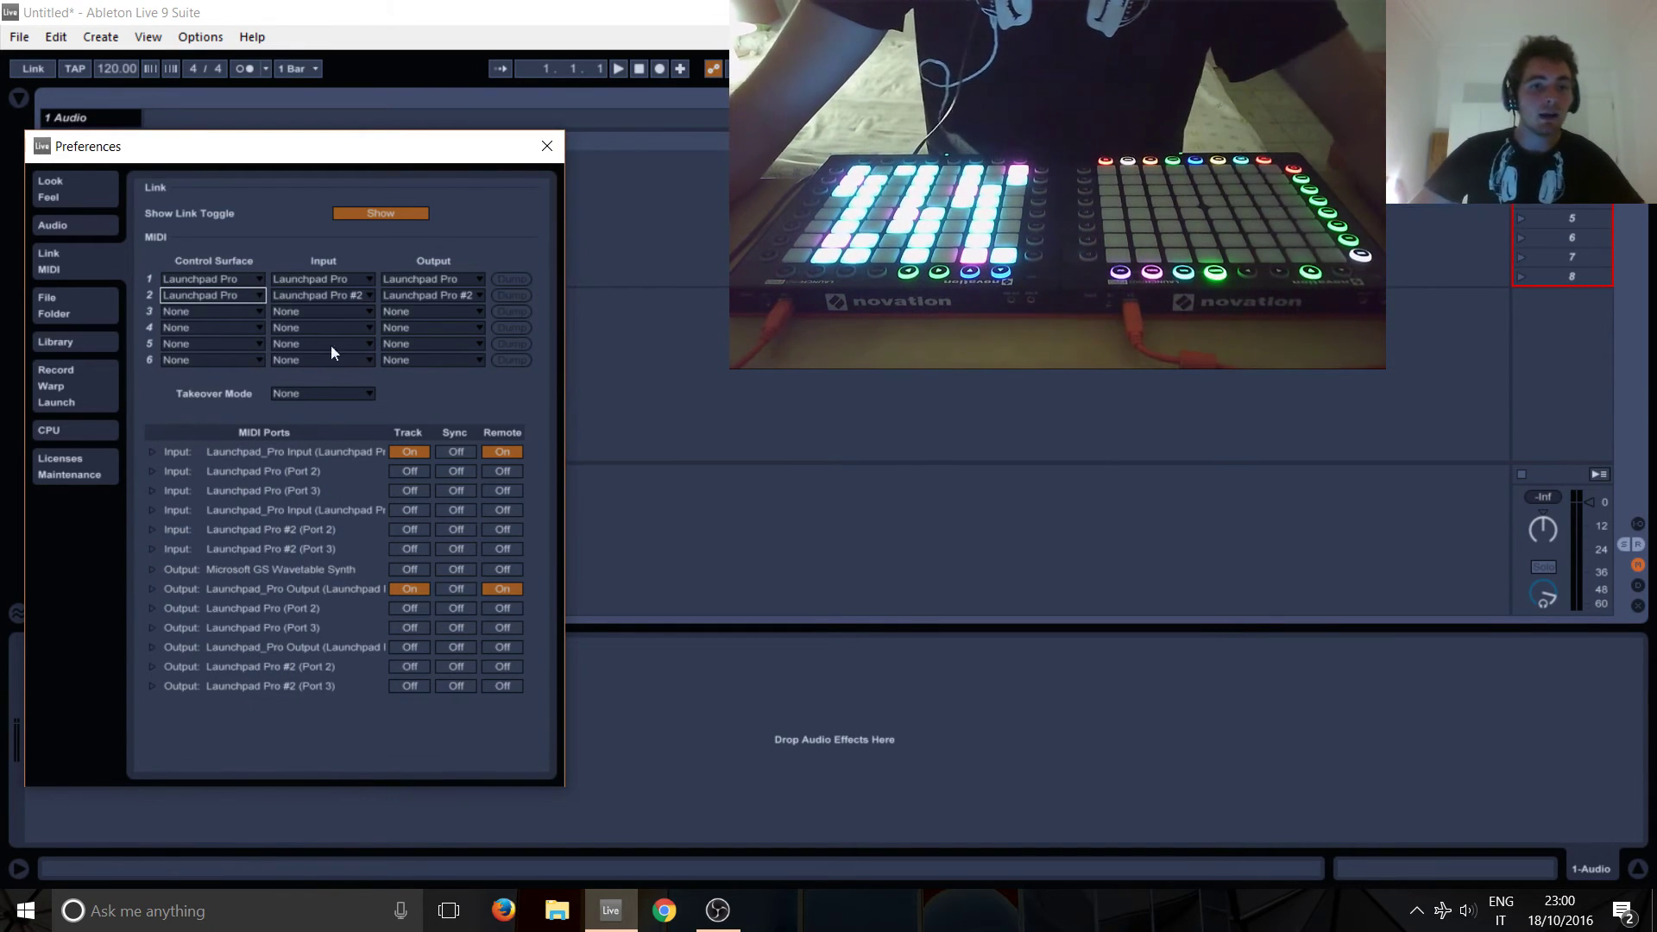
{"action": "left_click", "coordinate": [349, 296]}
{"action": "left_click", "coordinate": [328, 312]}
{"action": "left_click", "coordinate": [408, 296]}
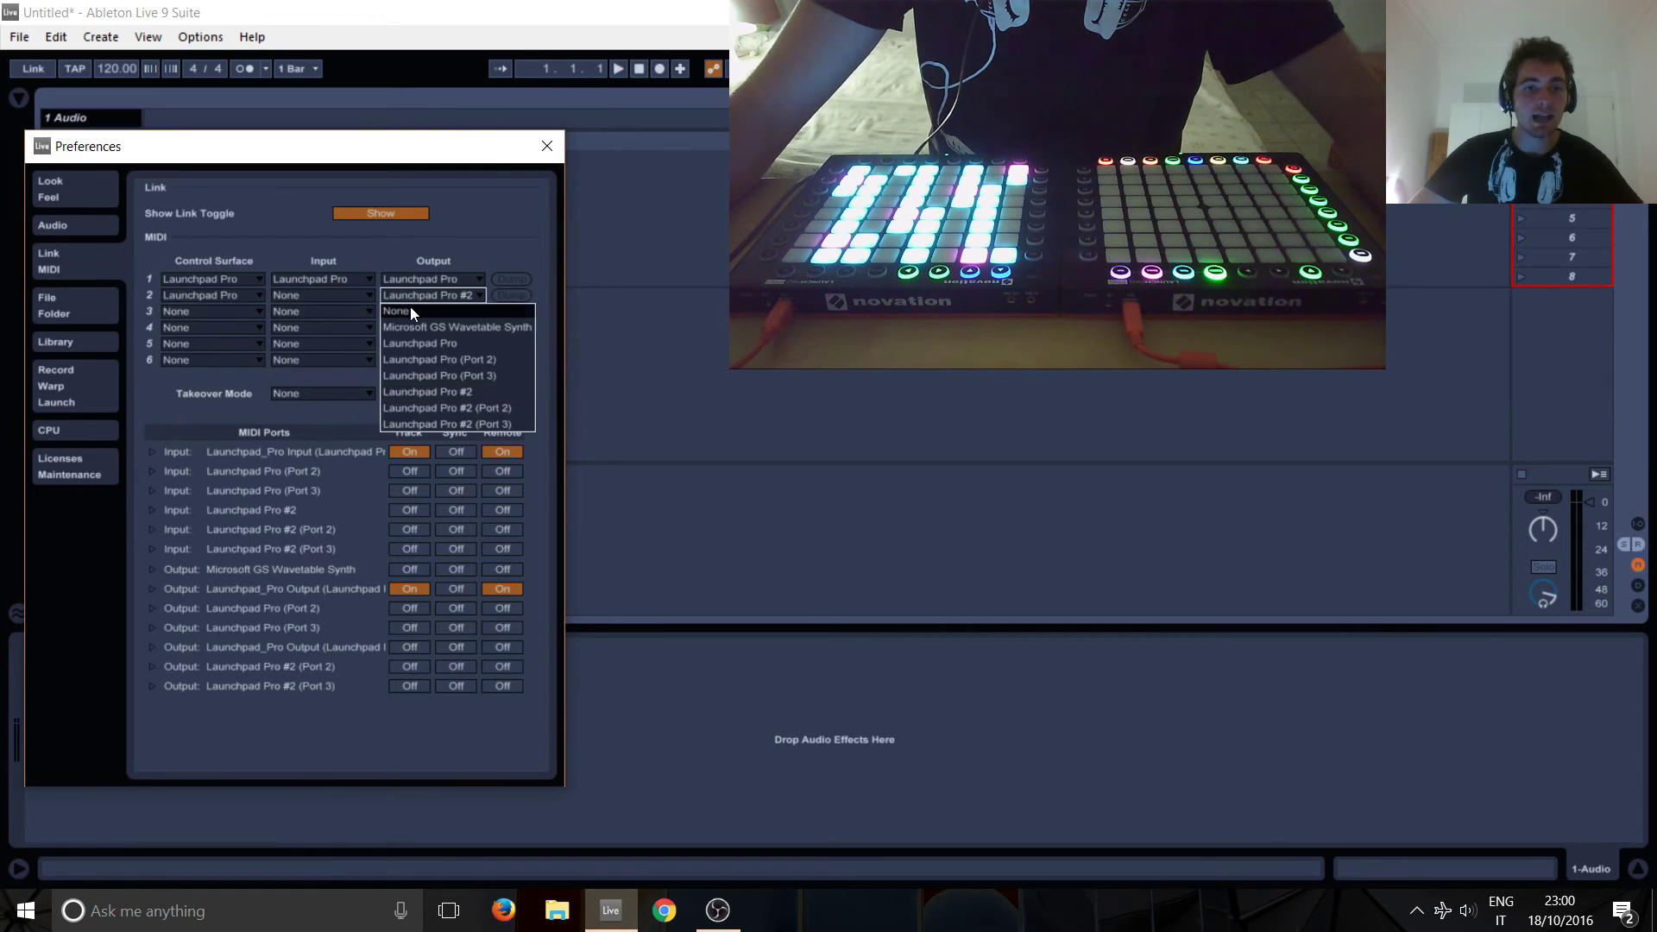
{"action": "left_click", "coordinate": [410, 310]}
Step: Set slot 2's Input and Output to Launchpad Pro #2
{"action": "left_click", "coordinate": [340, 294]}
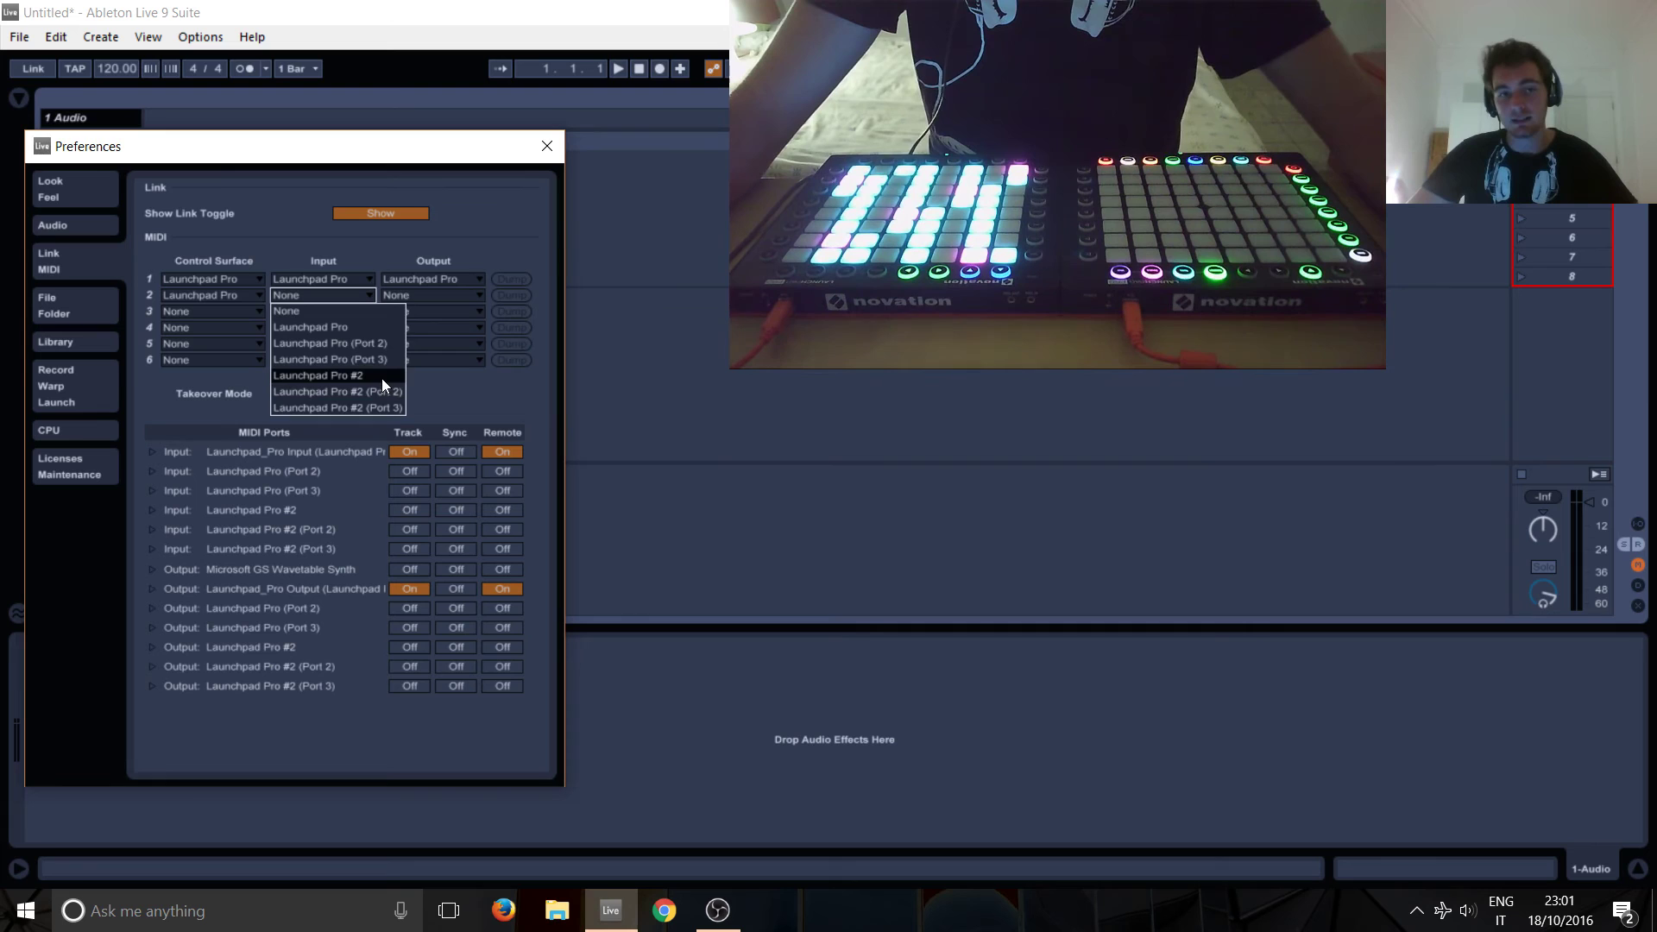
{"action": "left_click", "coordinate": [382, 378]}
{"action": "left_click", "coordinate": [448, 295]}
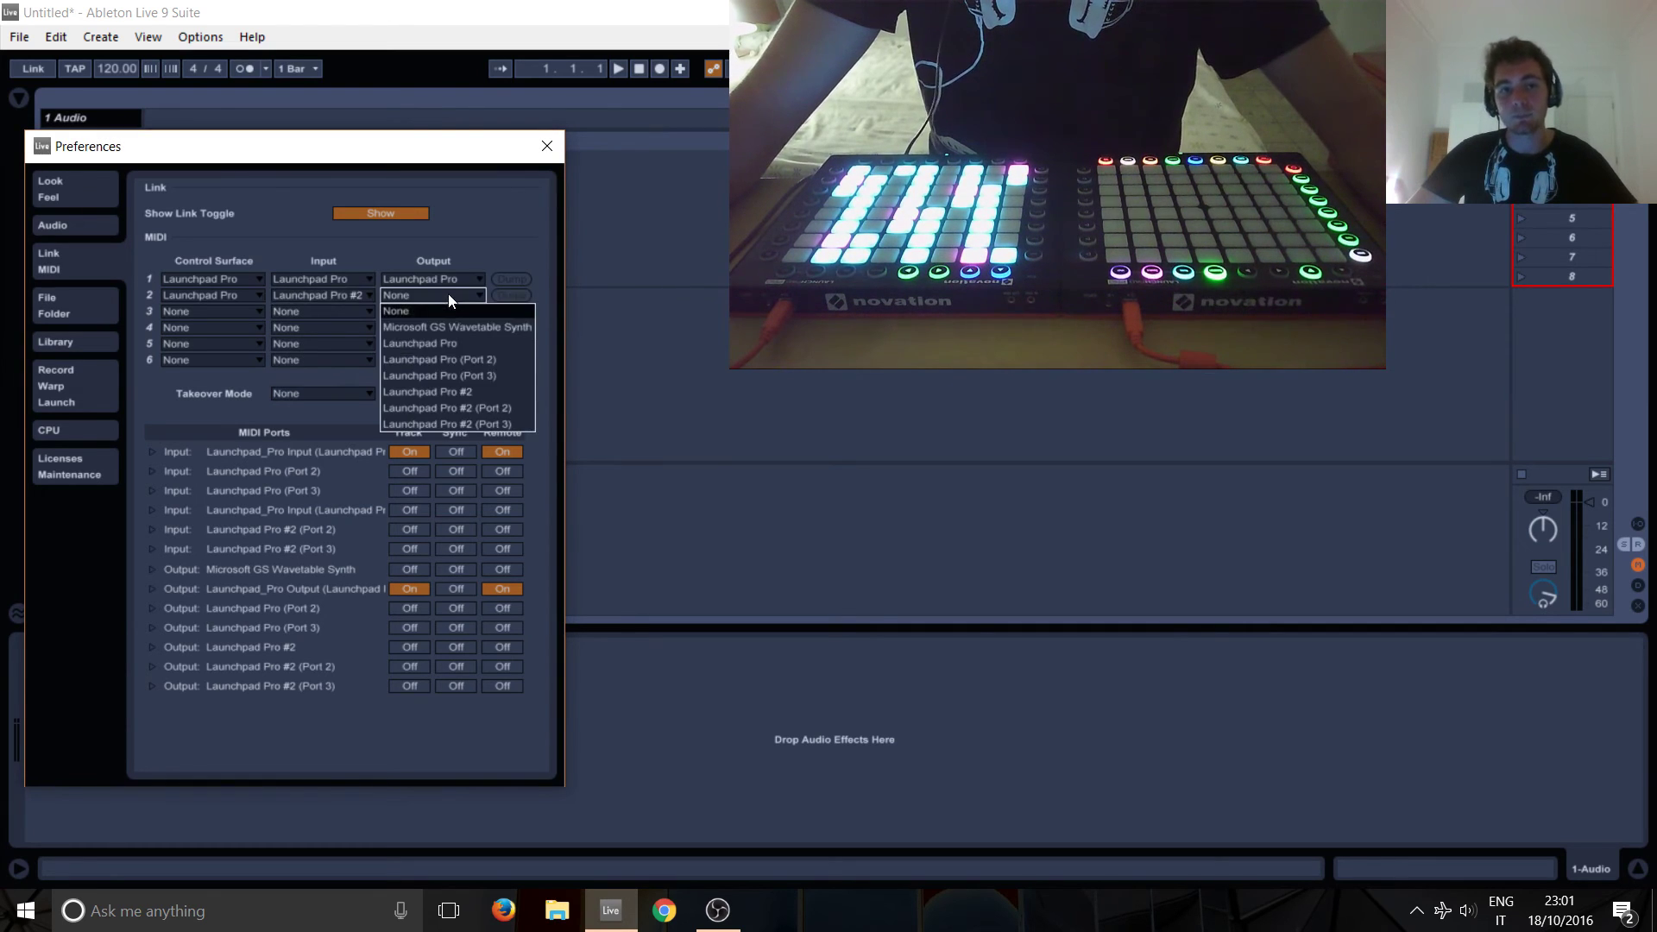
{"action": "left_click", "coordinate": [472, 388]}
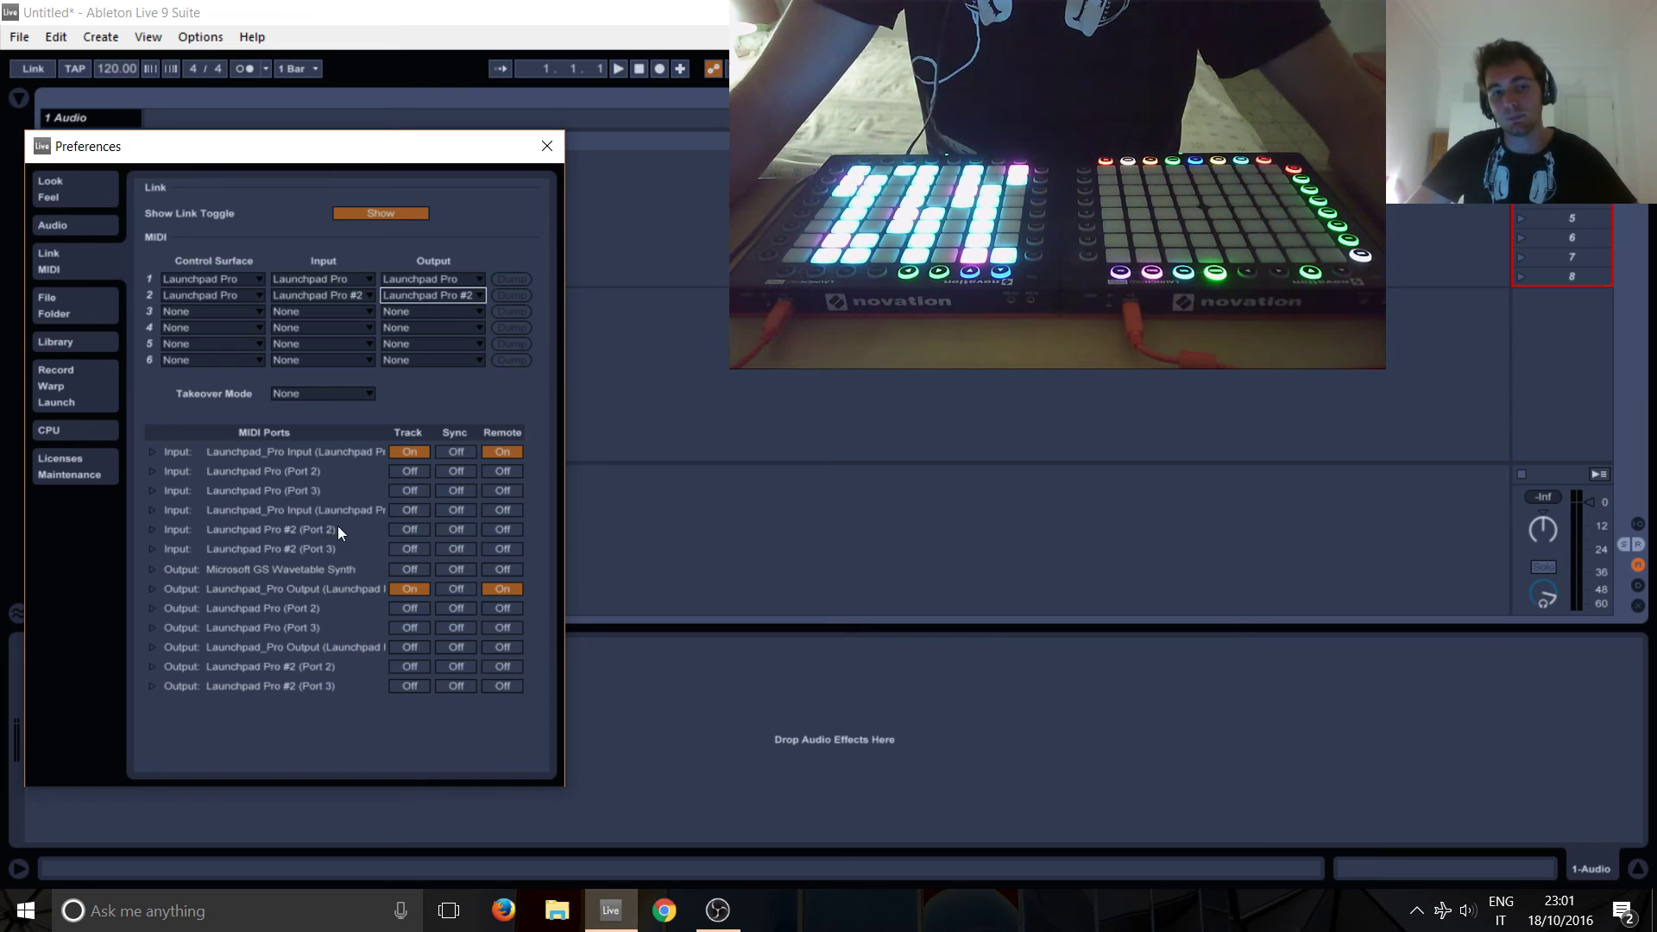
Step: Turn Track on for the second Launchpad_Pro Input port
{"action": "left_click", "coordinate": [421, 509]}
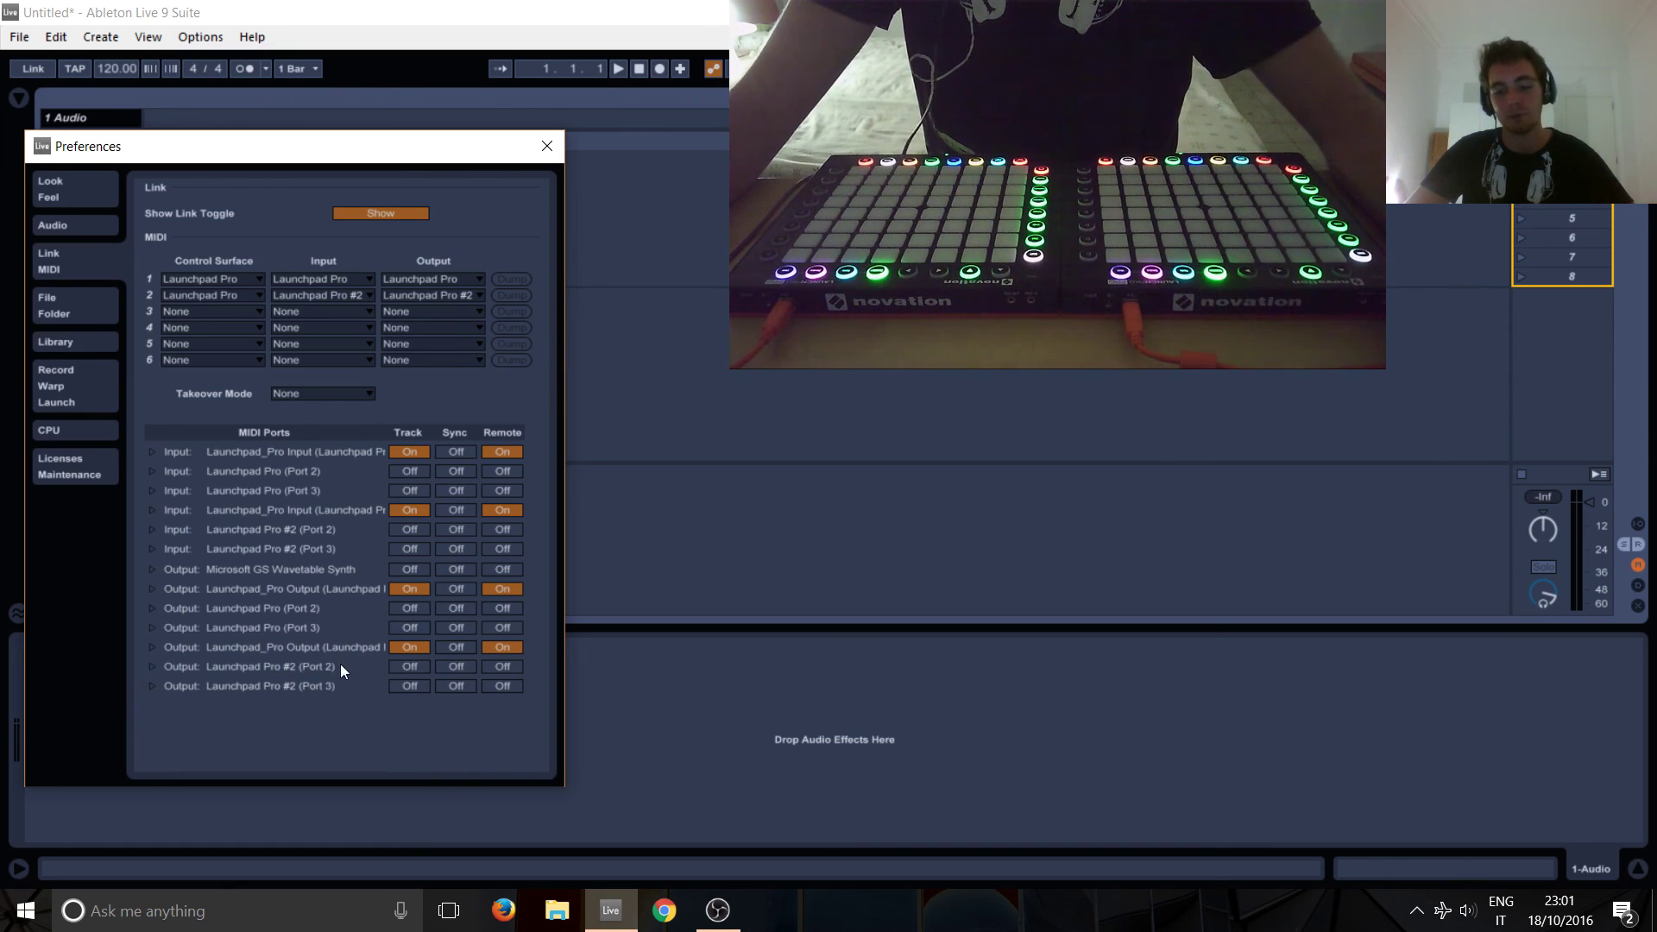
Step: Close the Preferences window to return to the Session view
{"action": "left_click", "coordinate": [548, 147]}
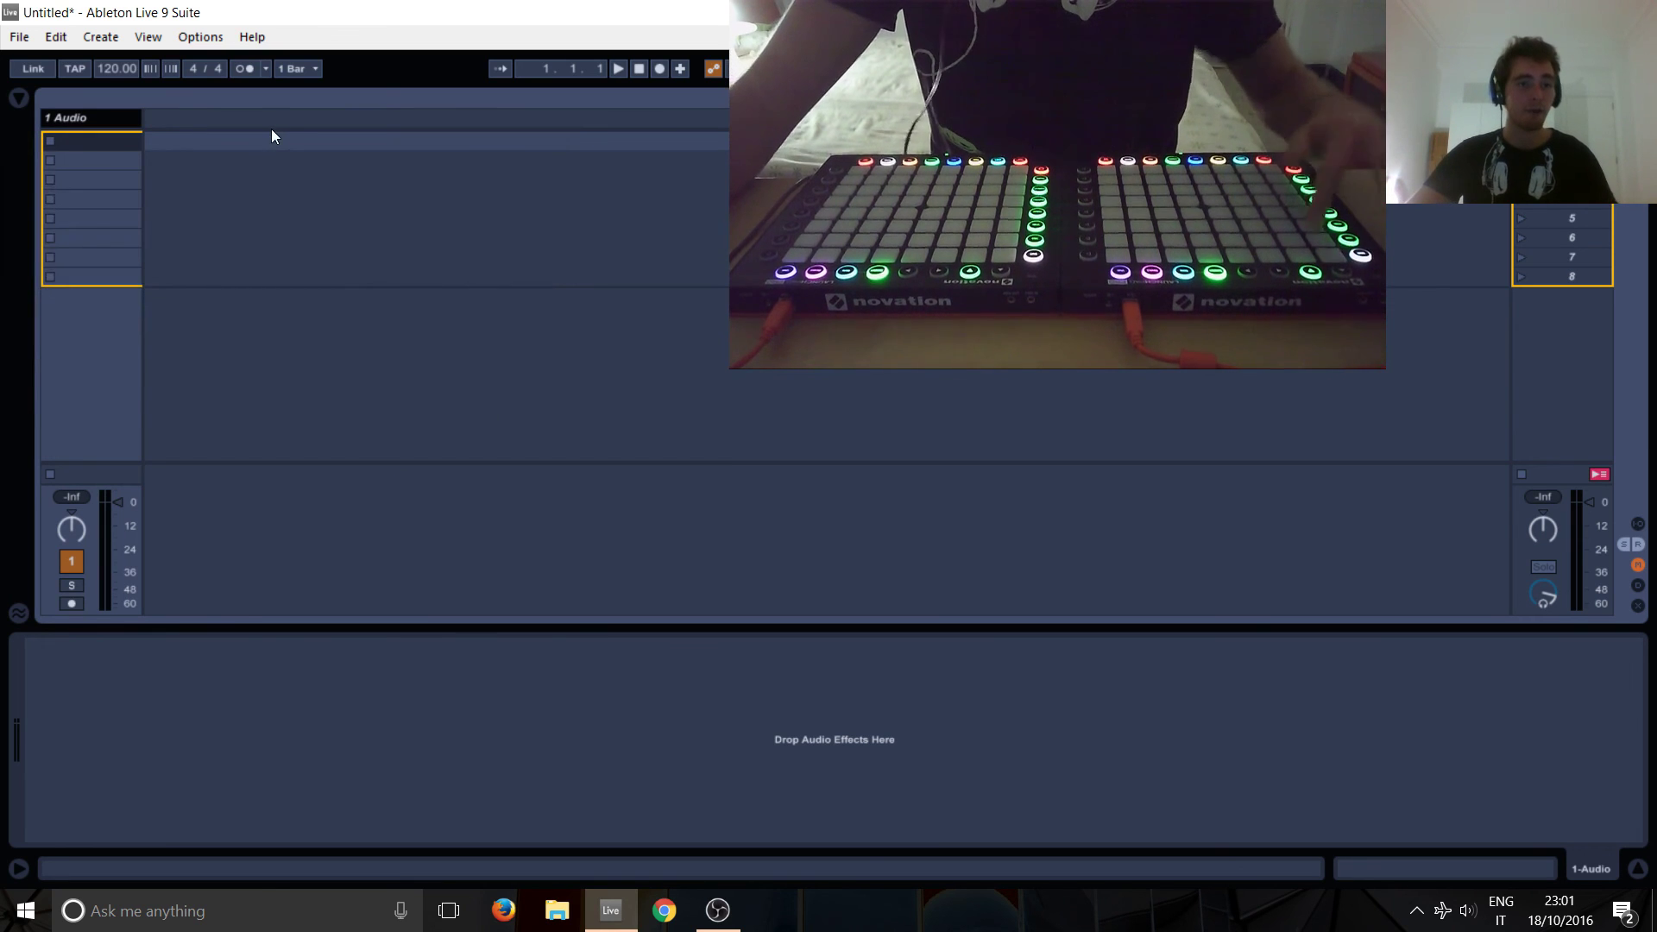